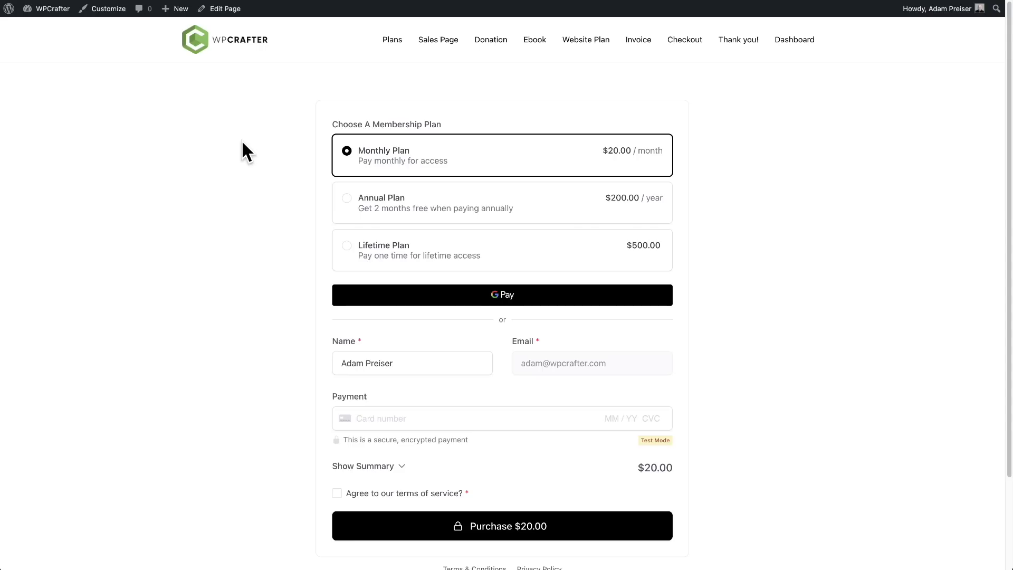
Step: View the membership checkout with Monthly $20, Annual $200 and Lifetime $500 plans
click(237, 150)
click(363, 193)
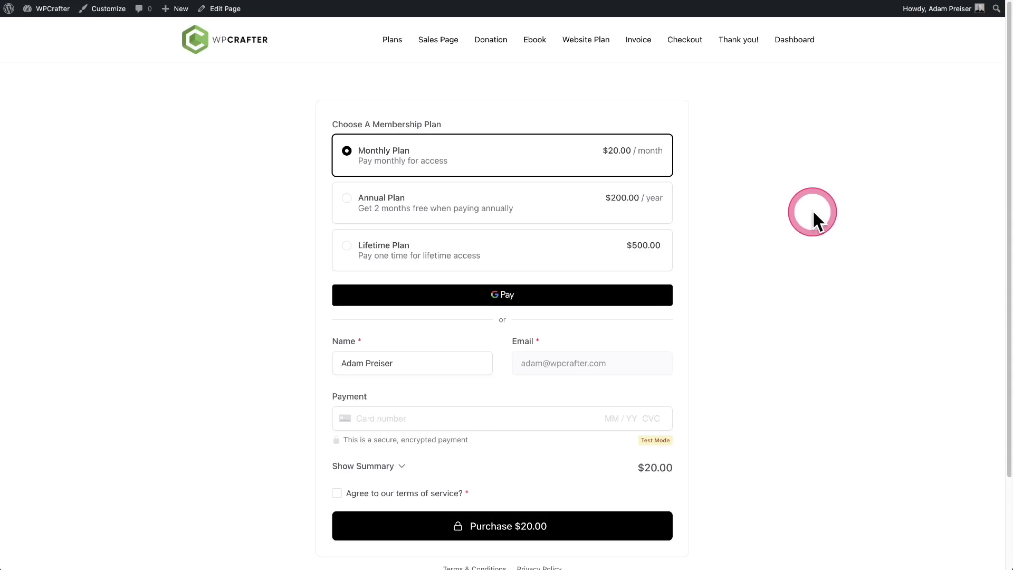
Step: Open the Sales Page checkout, scroll down to Client stories, then back up
click(444, 45)
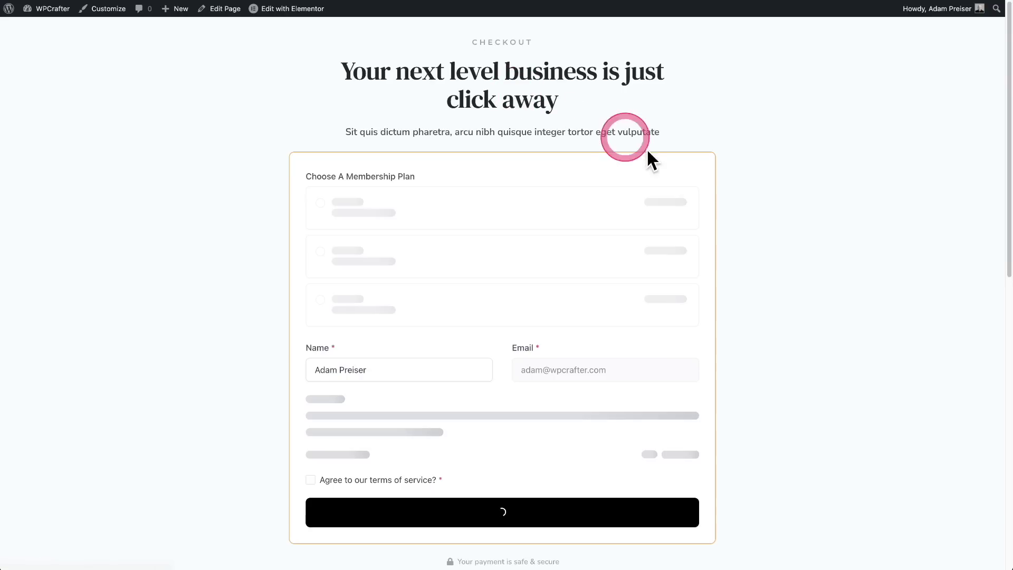
scroll(820, 204, down, 5)
click(821, 204)
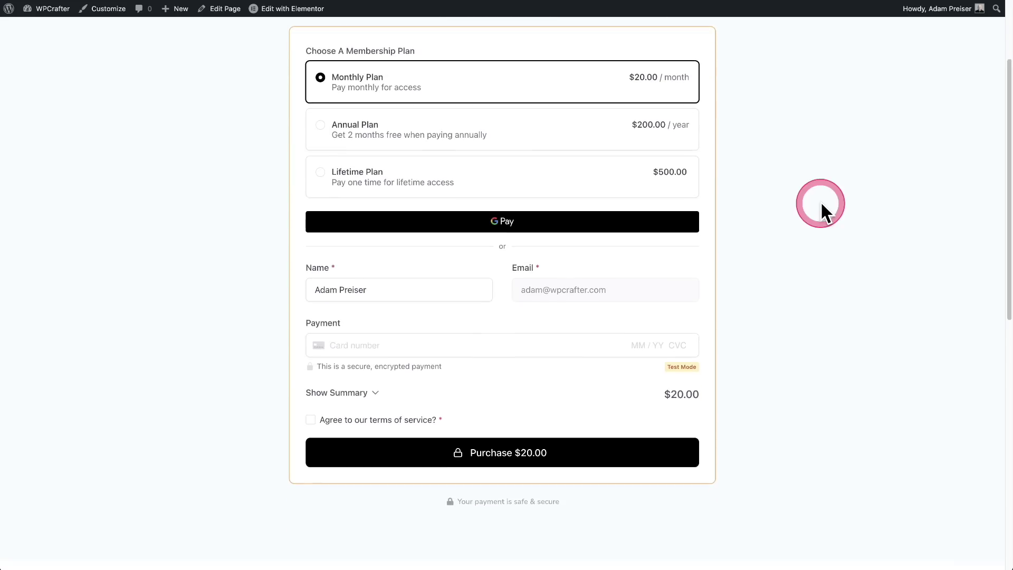
scroll(821, 201, down, 10)
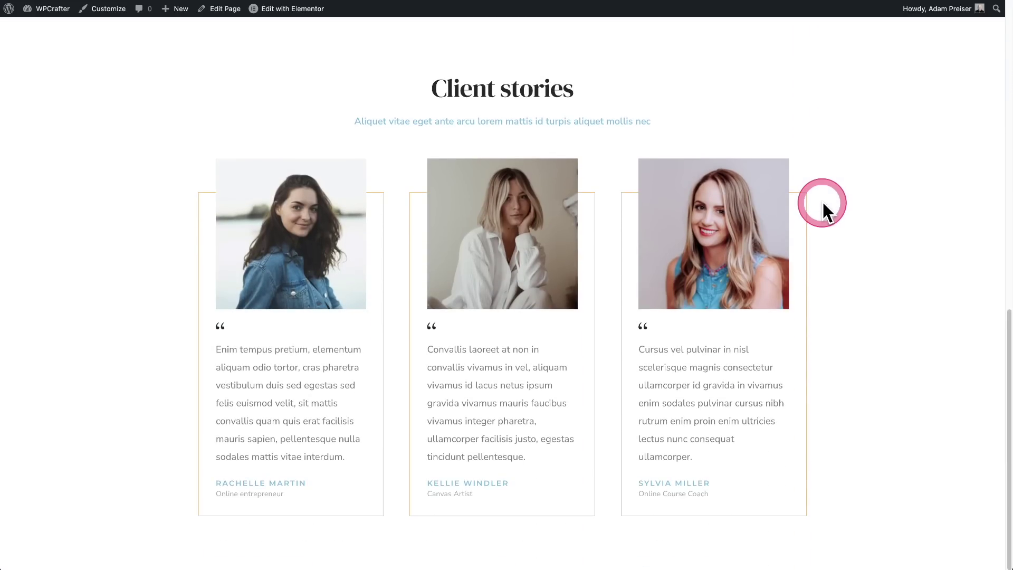
scroll(824, 201, up, 10)
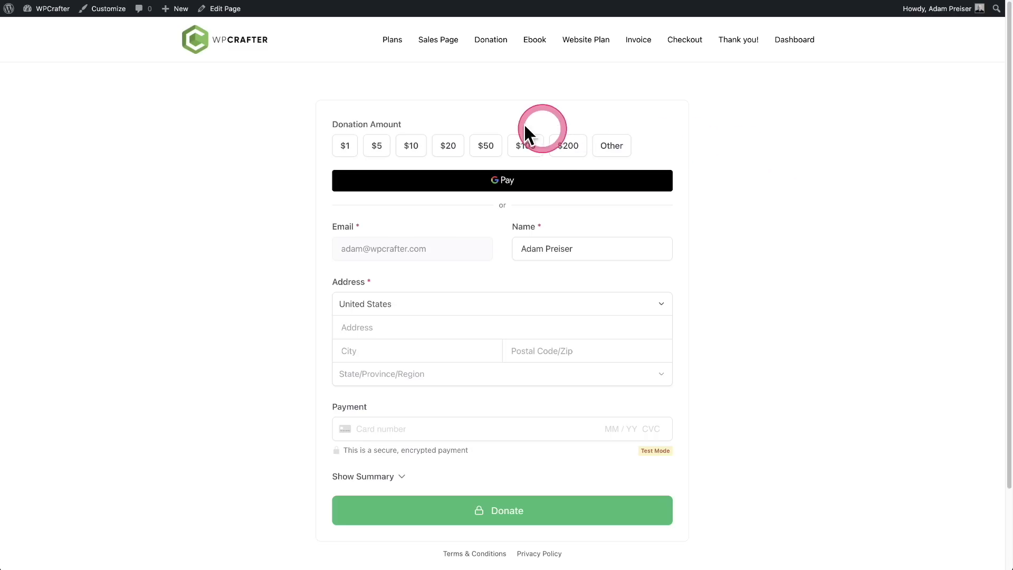
Step: Try the $1, $5 and $10 preset donation amounts
click(349, 147)
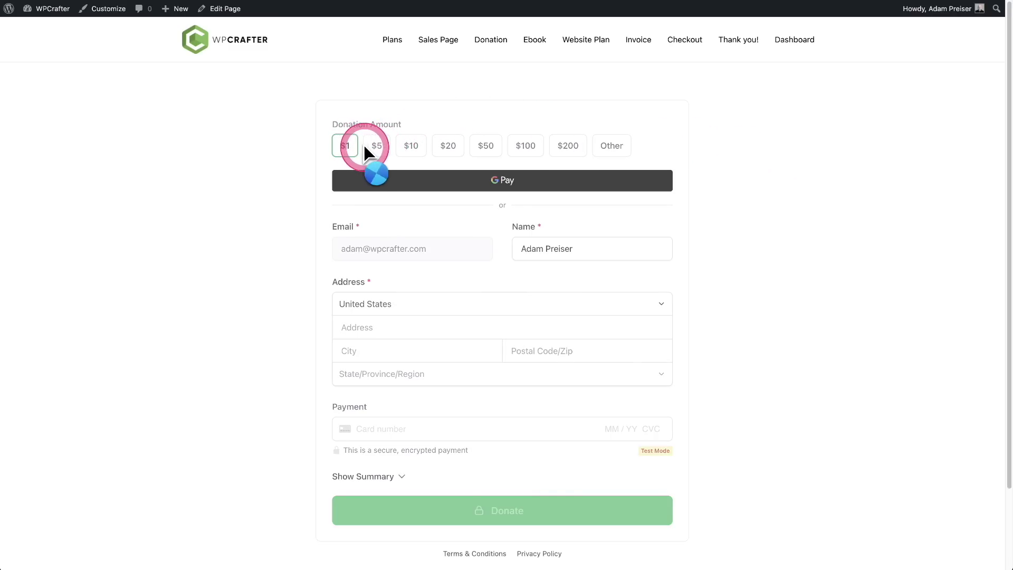
click(376, 147)
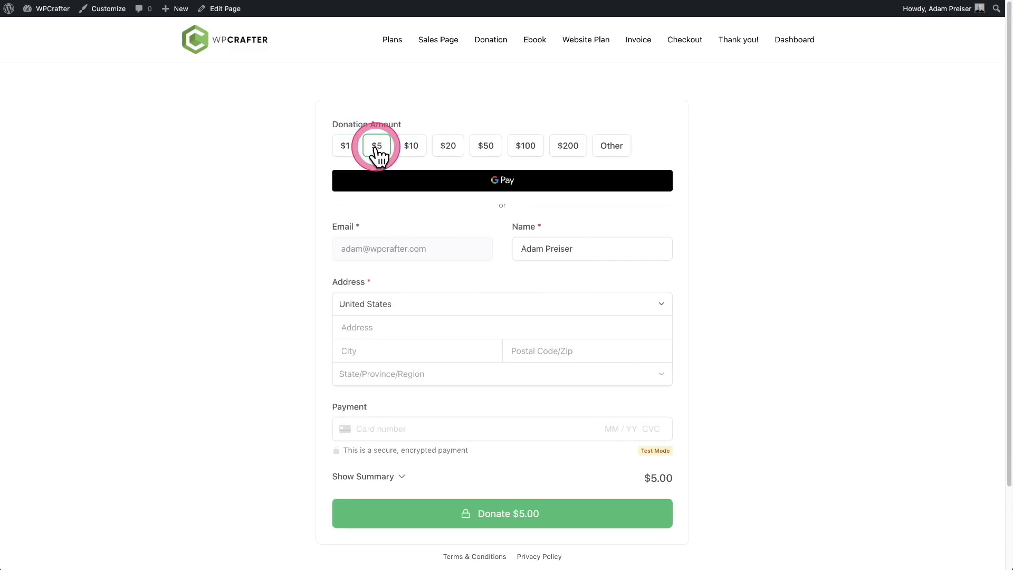
click(410, 151)
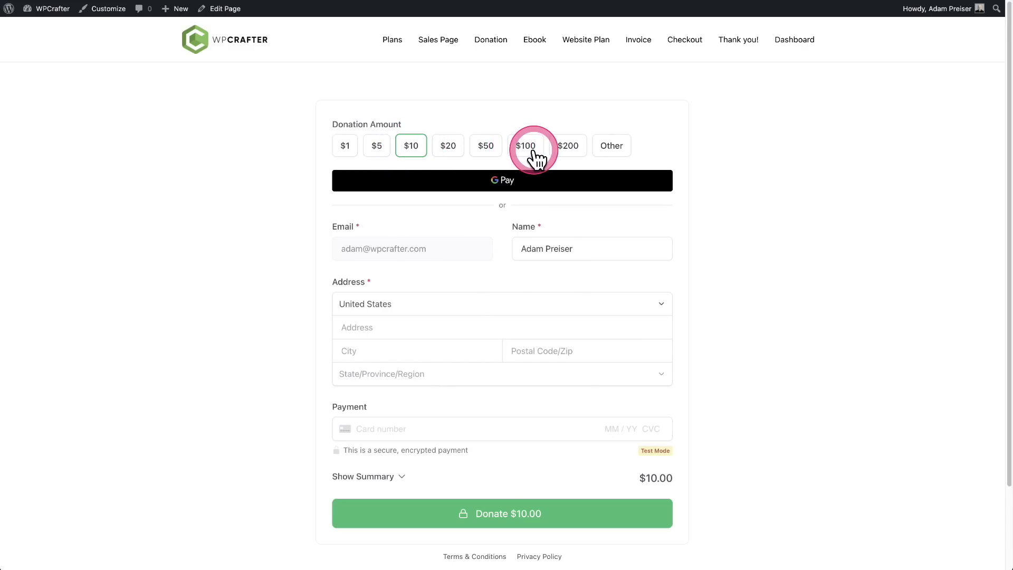
Step: Replace the custom amount with 500, apply it, and start on the street address
click(610, 158)
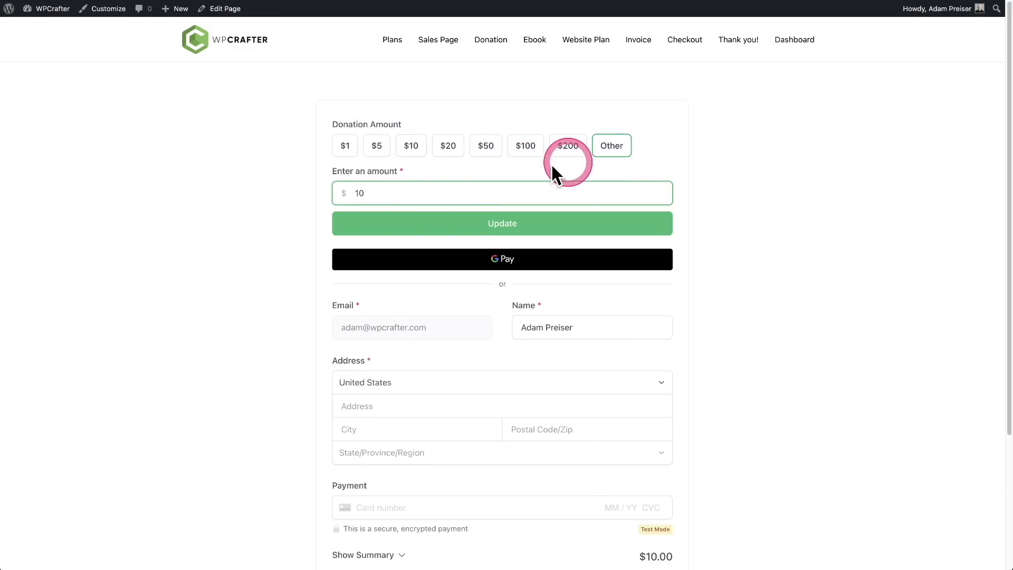
drag(391, 197, 362, 191)
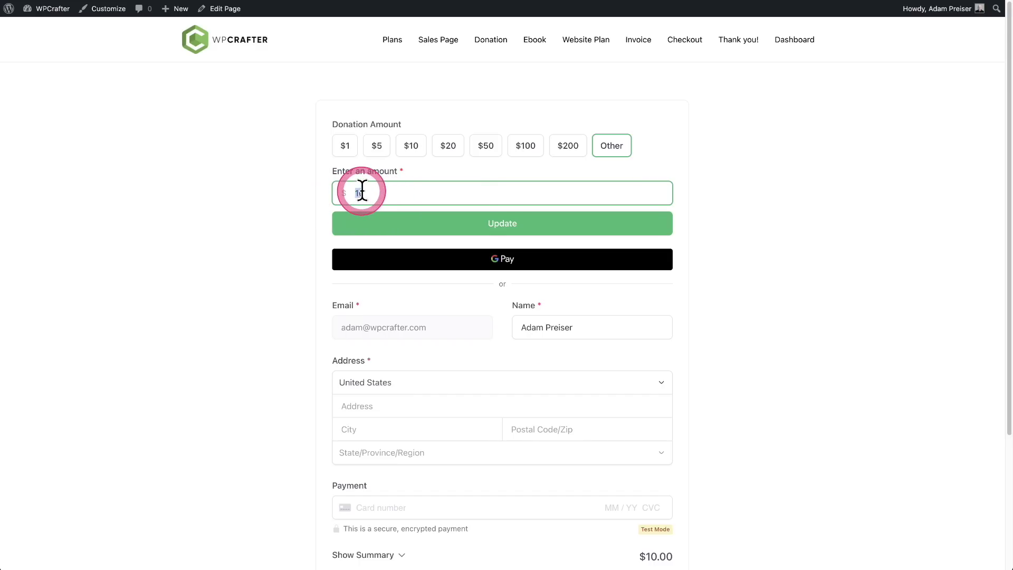
text(500)
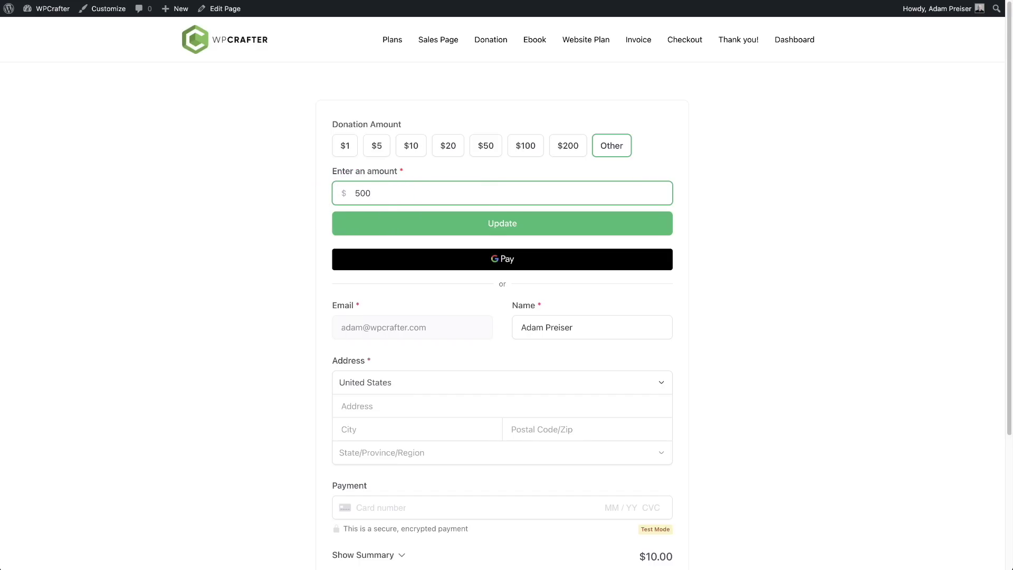
click(380, 195)
click(491, 226)
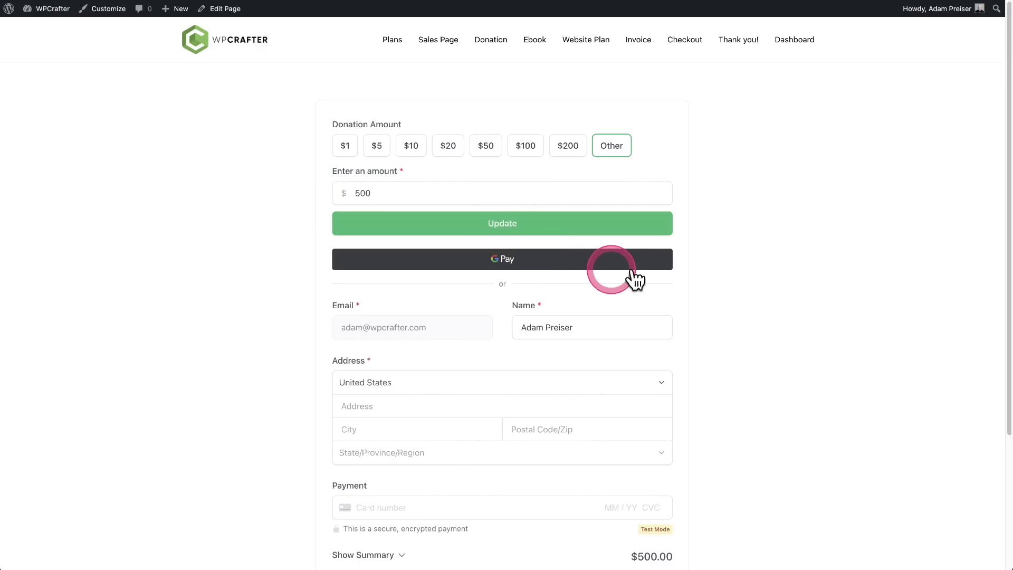
scroll(728, 309, down, 5)
scroll(728, 308, up, 5)
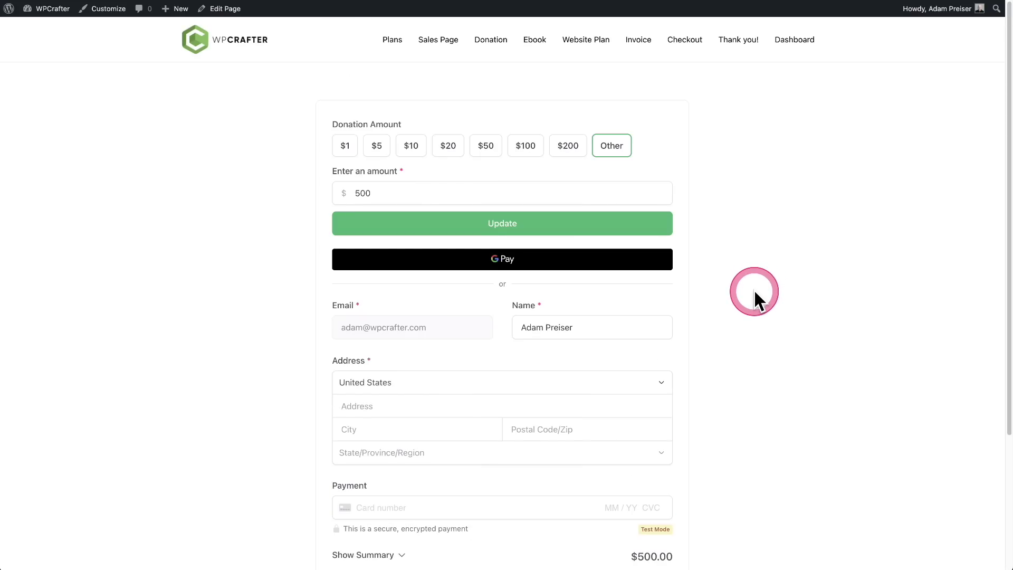
scroll(533, 254, down, 5)
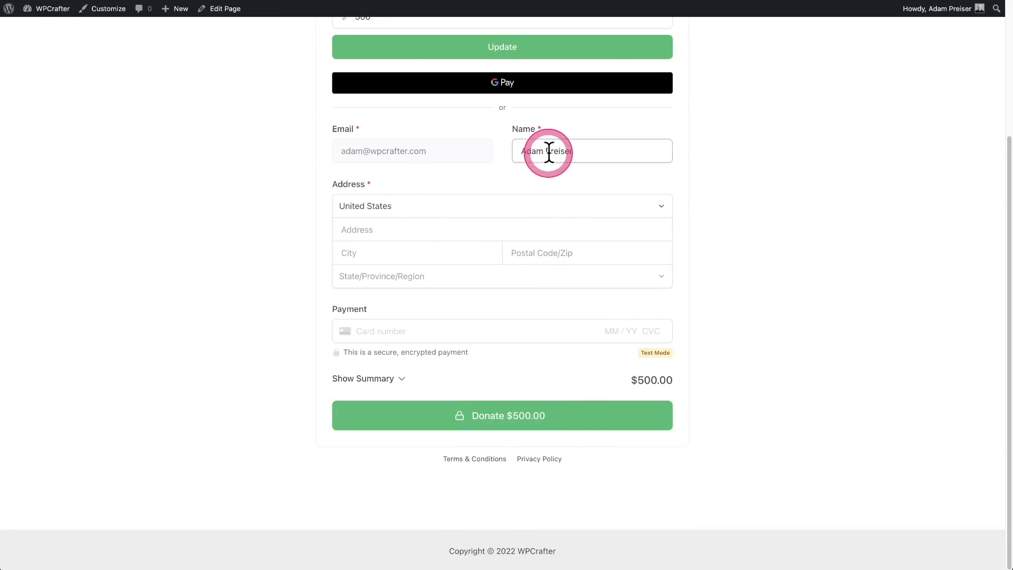
click(399, 232)
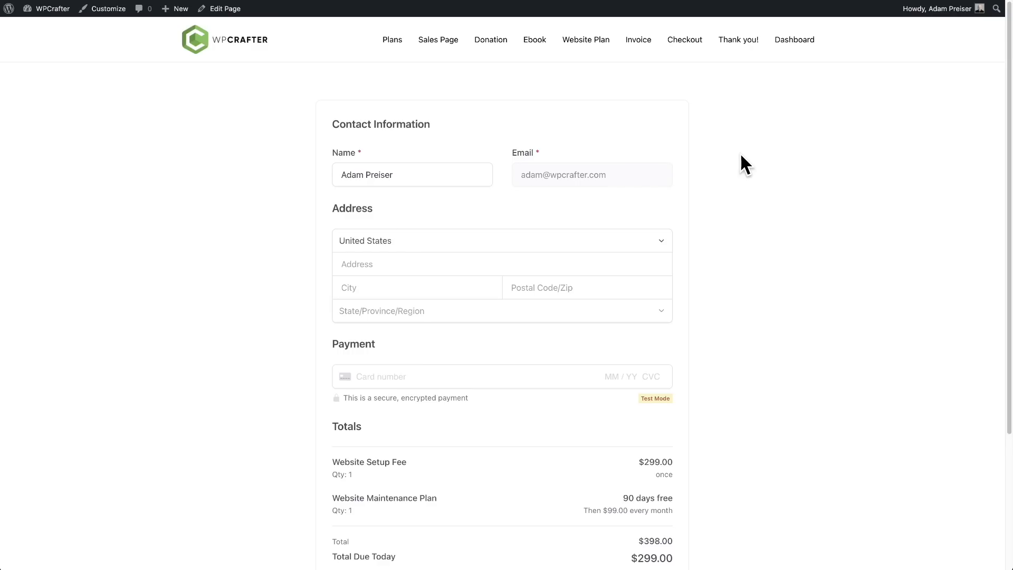
Step: Scroll the $299.00 website plan checkout down to its Purchase button and back up
scroll(741, 156, down, 4)
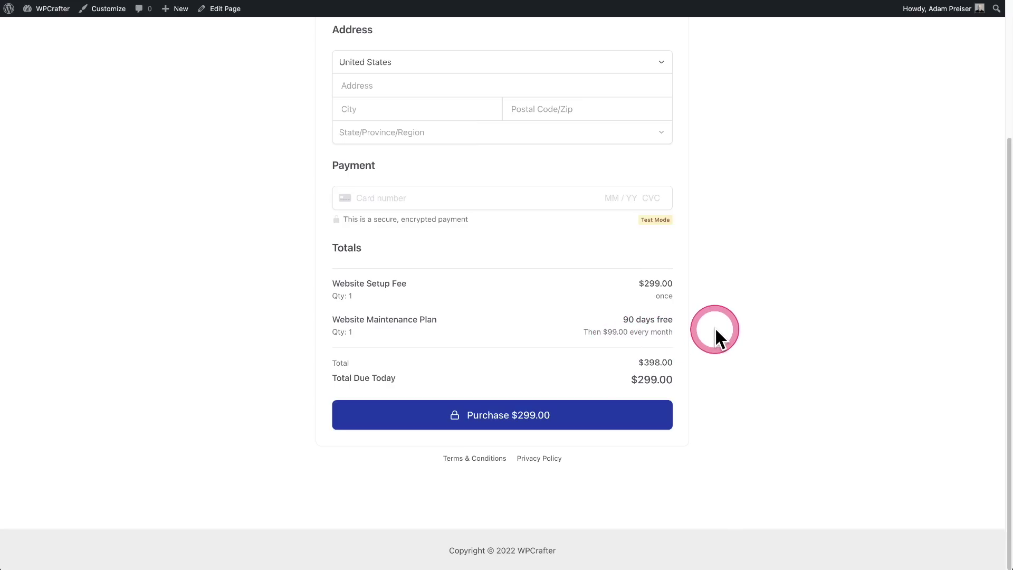
scroll(715, 327, up, 3)
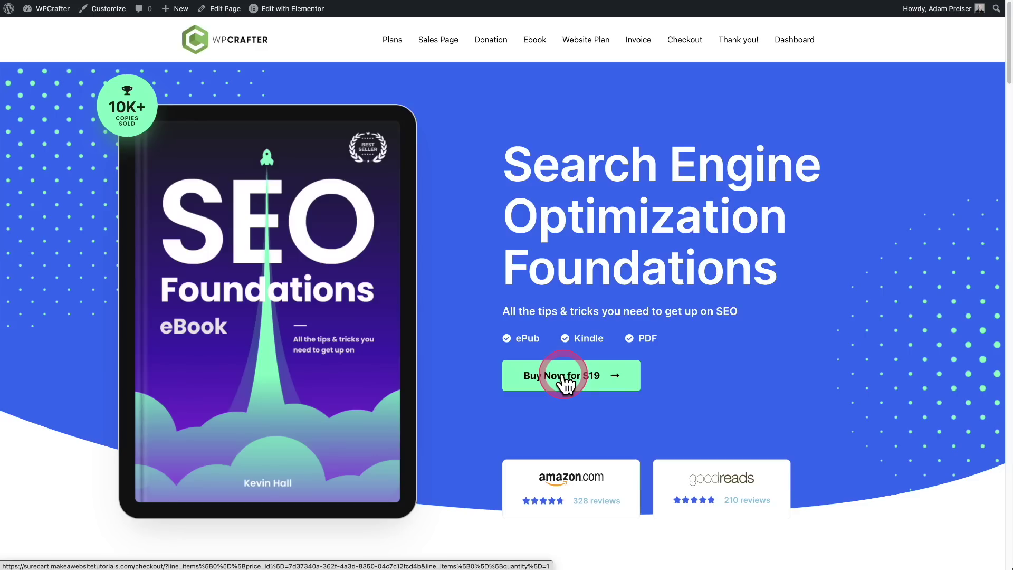
Step: Load the $19 checkout form from the 'Buy Now for $19' button
click(563, 379)
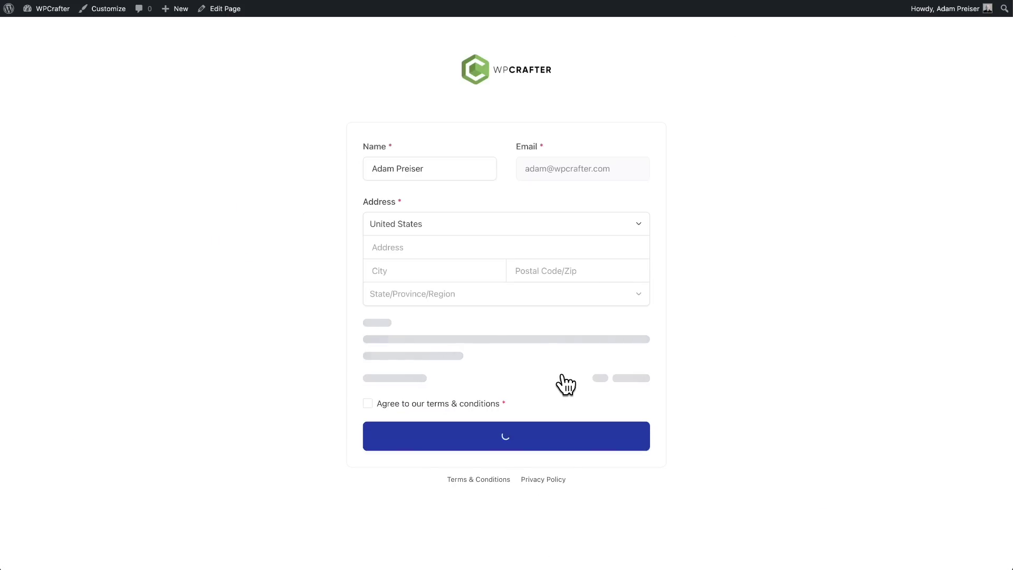
click(779, 340)
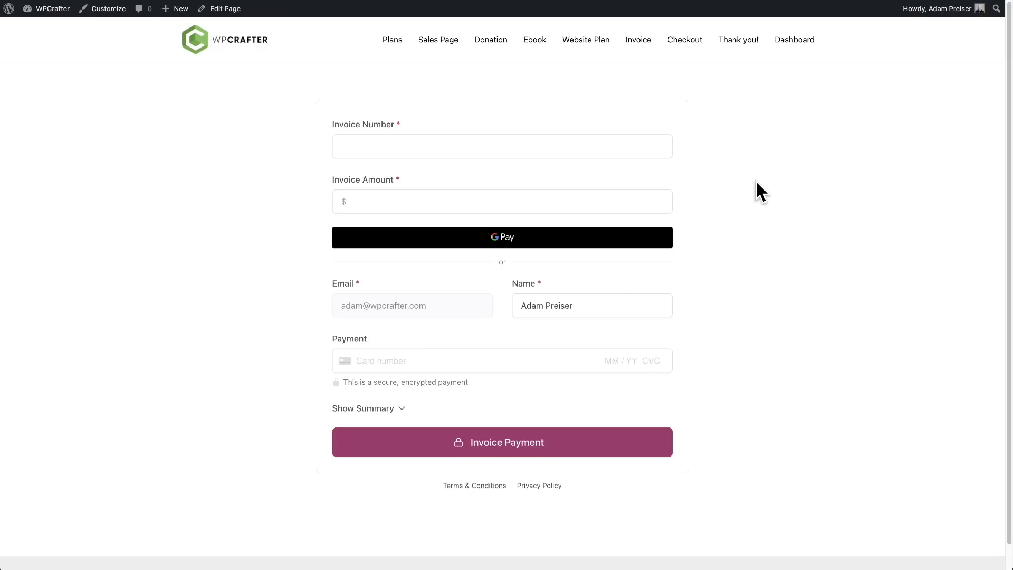
Step: Enter 1850 as the invoice amount and fill in an invoice number
click(510, 200)
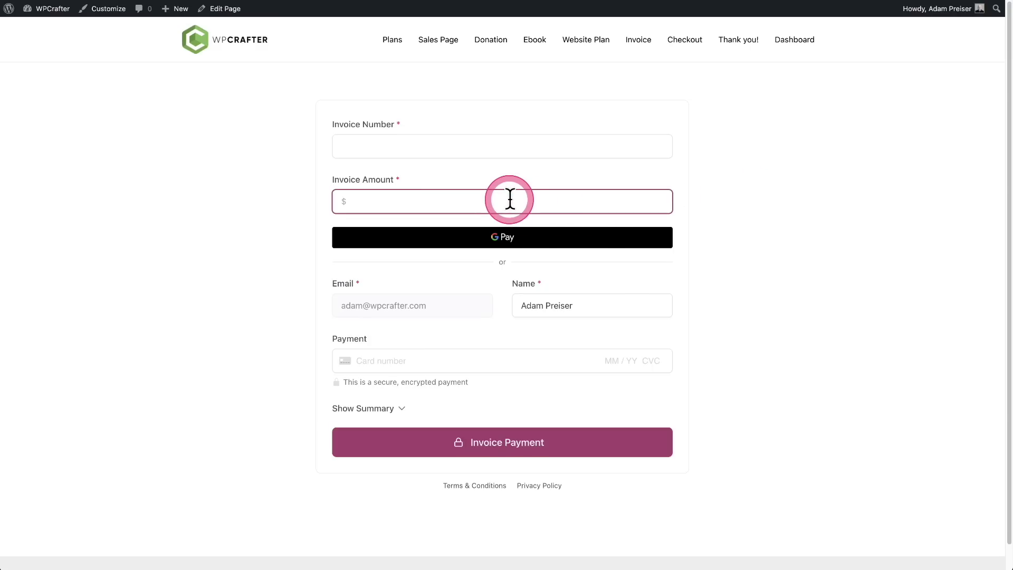
text(1850)
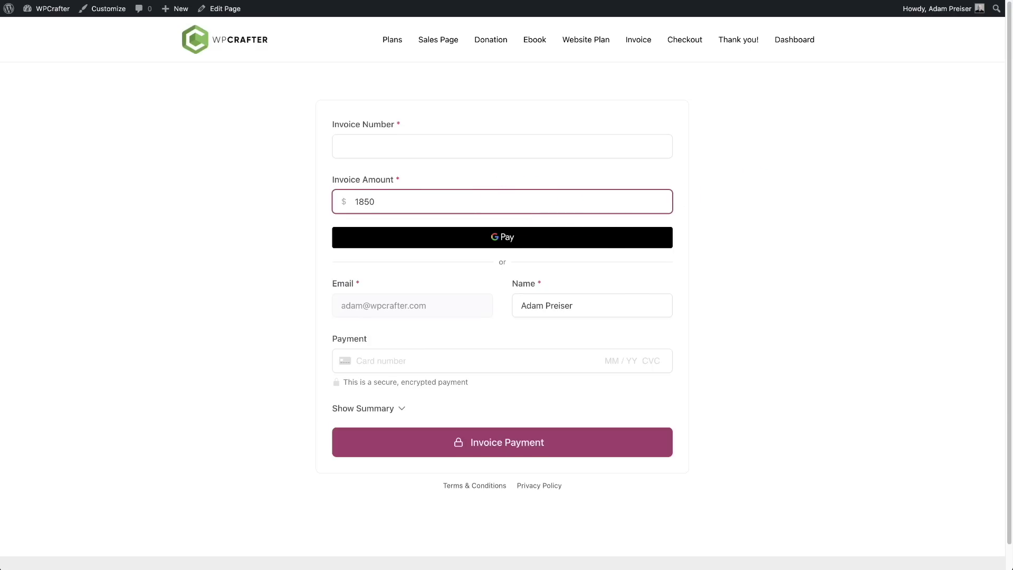
click(423, 145)
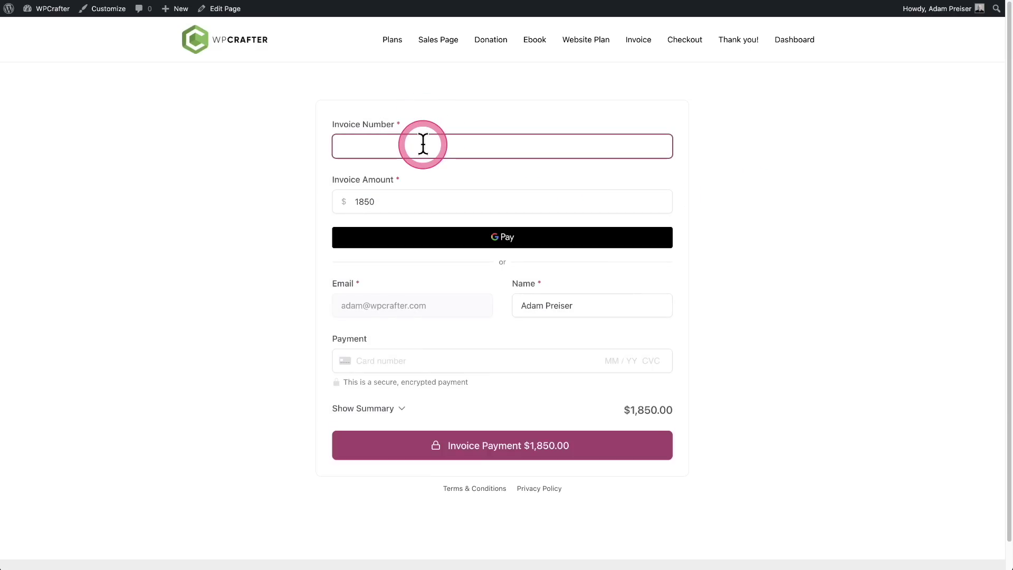
text(555)
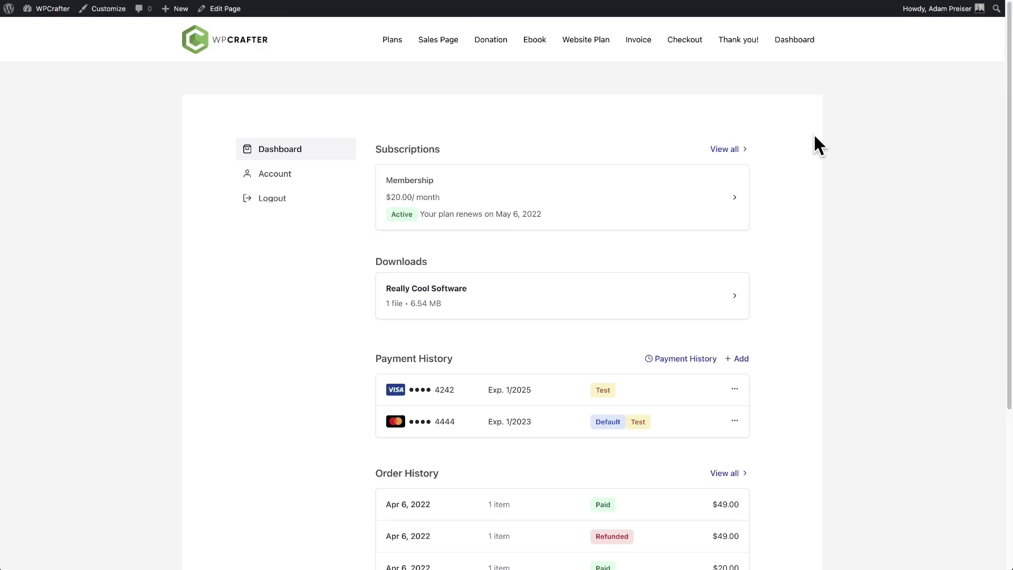
Step: Switch the Membership subscription to Pro Membership and highlight the $190.47 due today
click(602, 191)
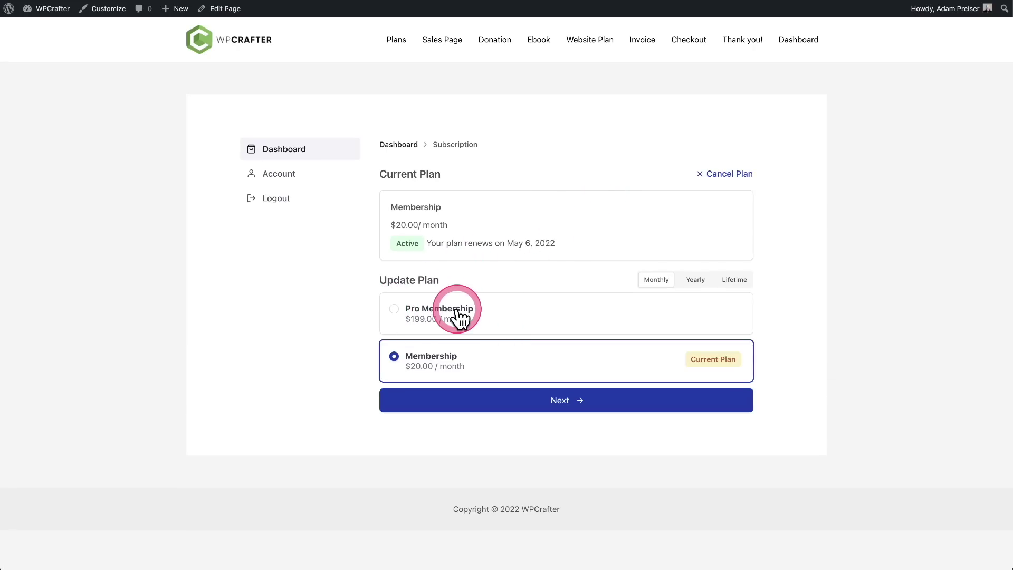
click(475, 316)
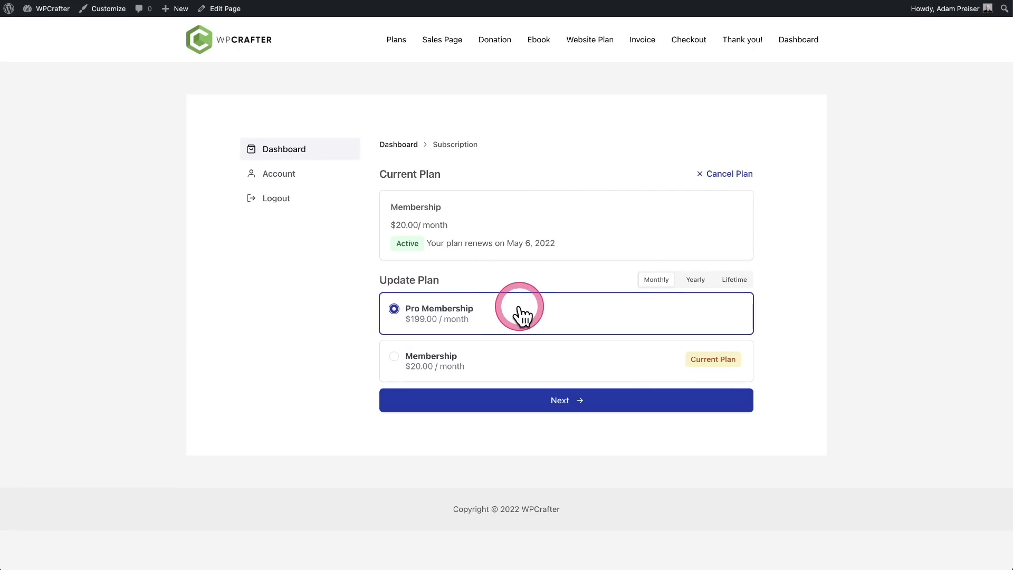
click(566, 406)
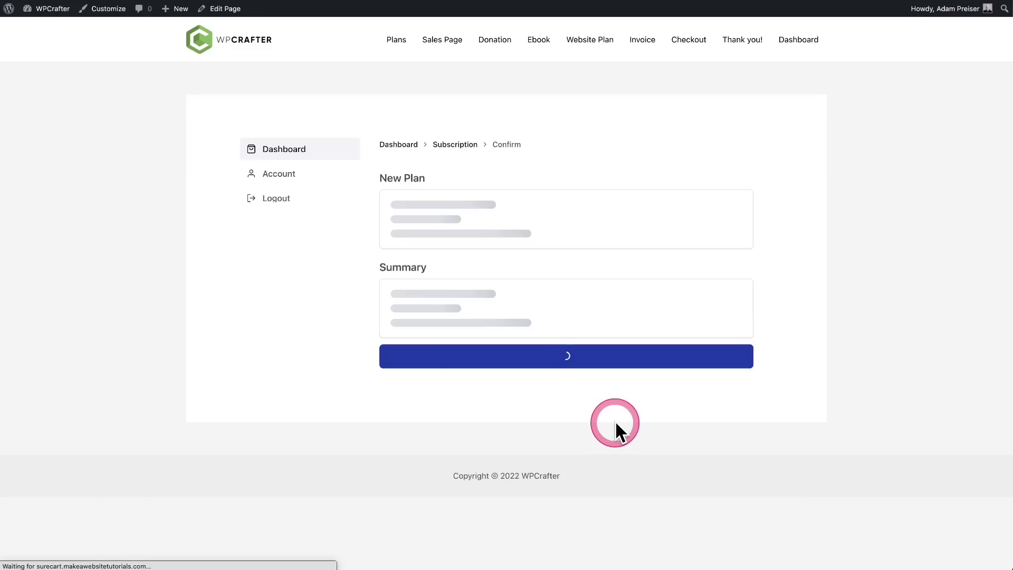
scroll(616, 397, down, 2)
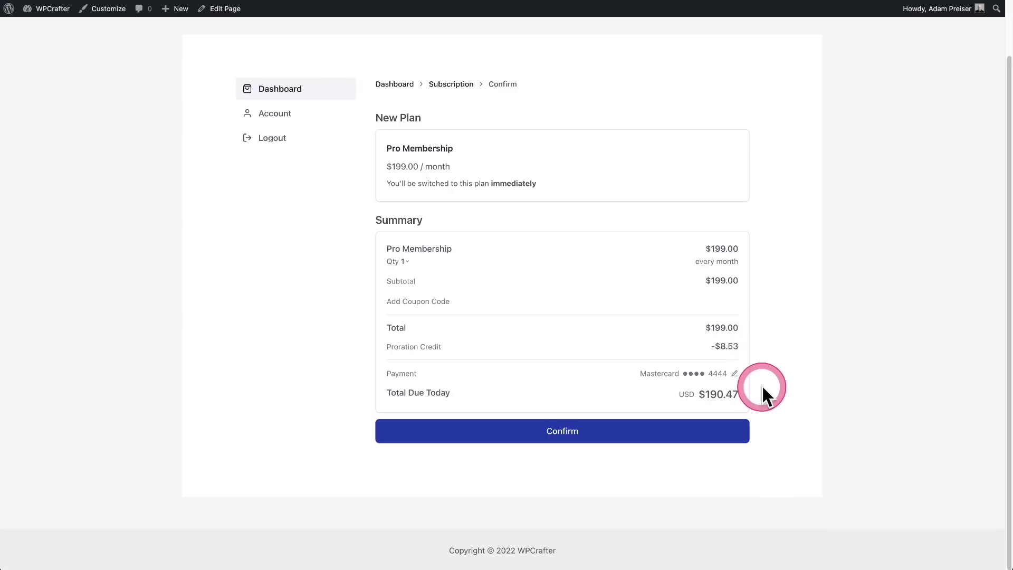
drag(705, 393, 740, 394)
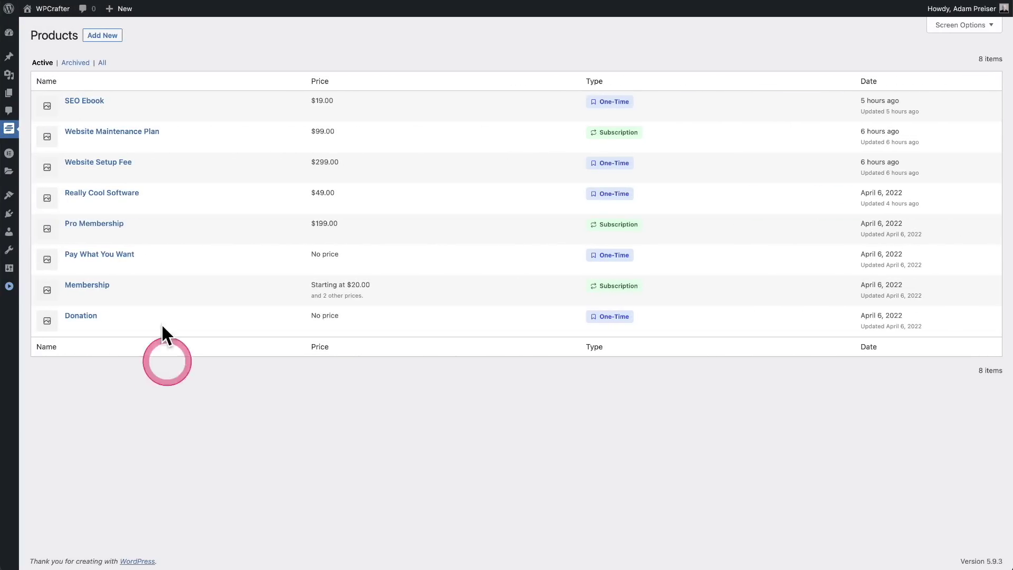
Step: Start a new product and toggle its type between Subscription and Single Payment
click(102, 35)
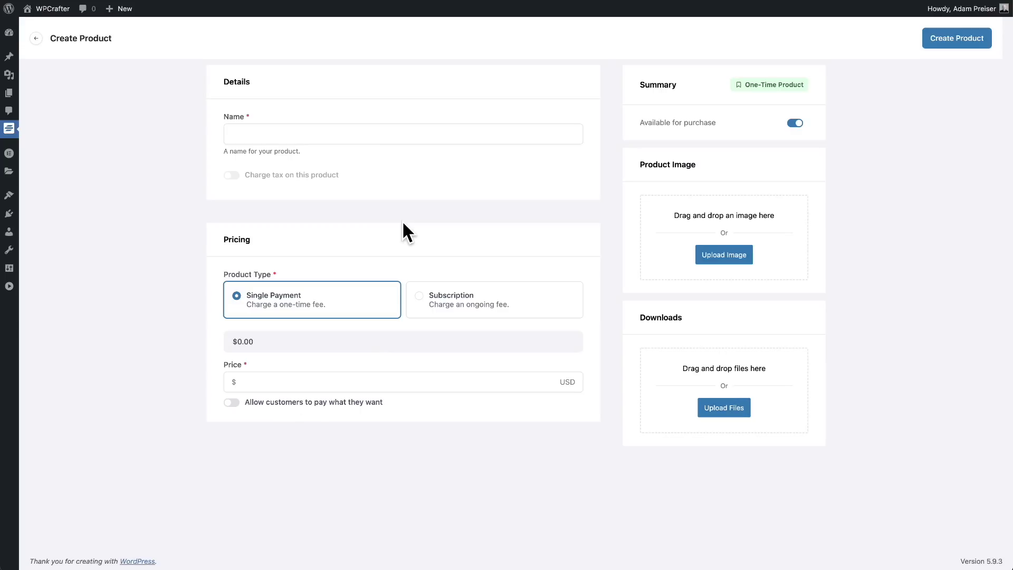
click(255, 128)
click(378, 236)
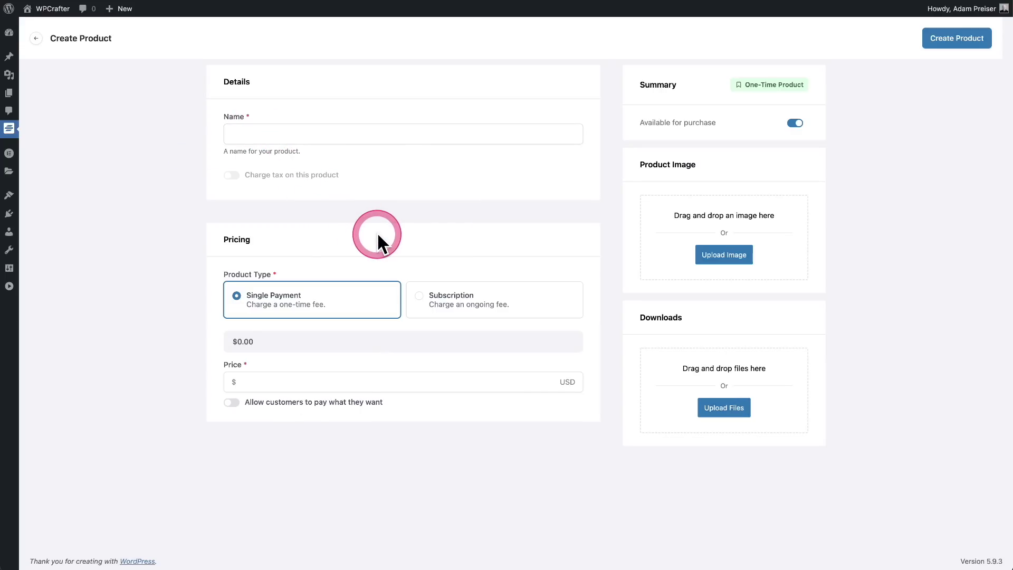
click(353, 291)
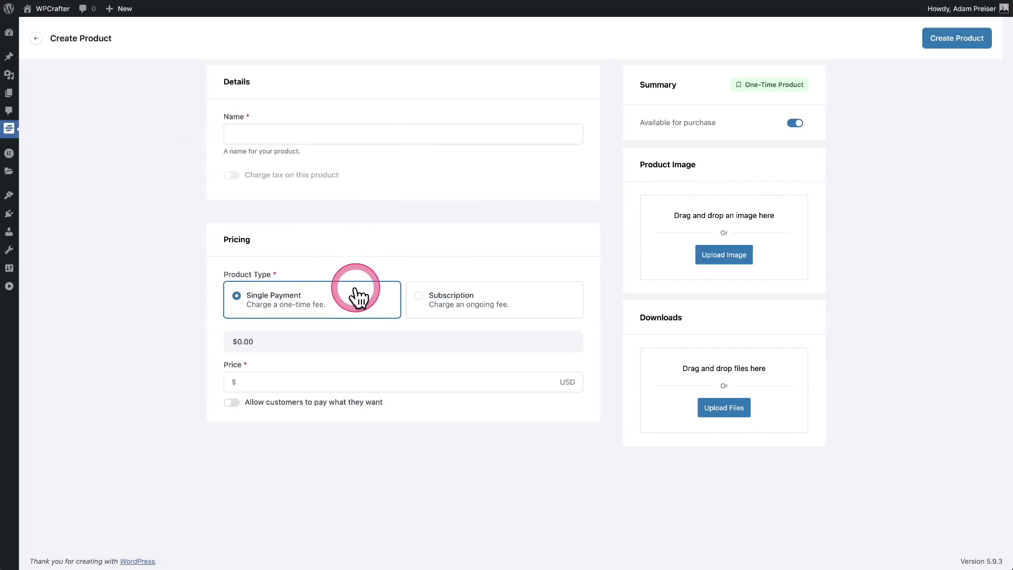
click(464, 300)
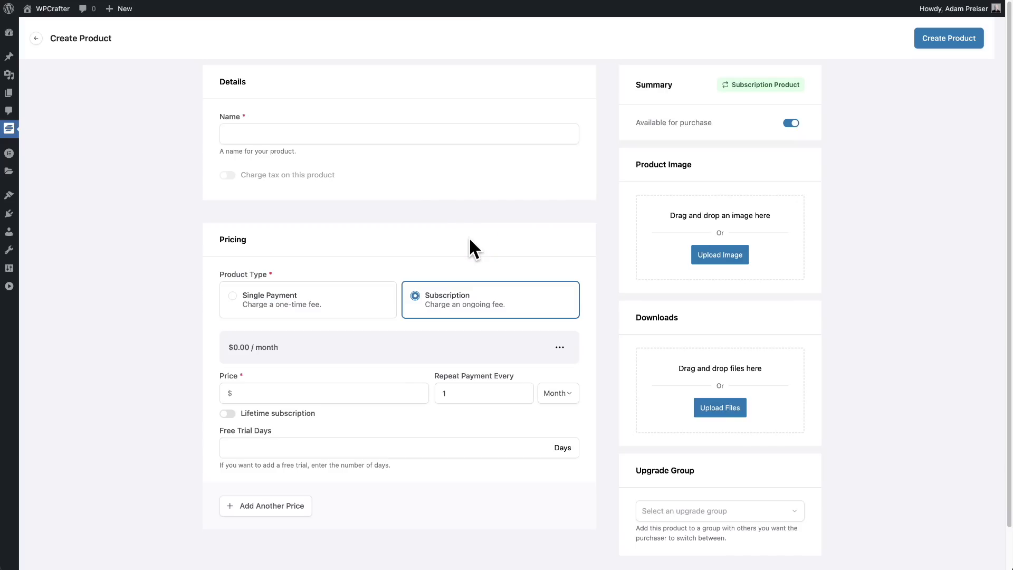
scroll(469, 236, down, 2)
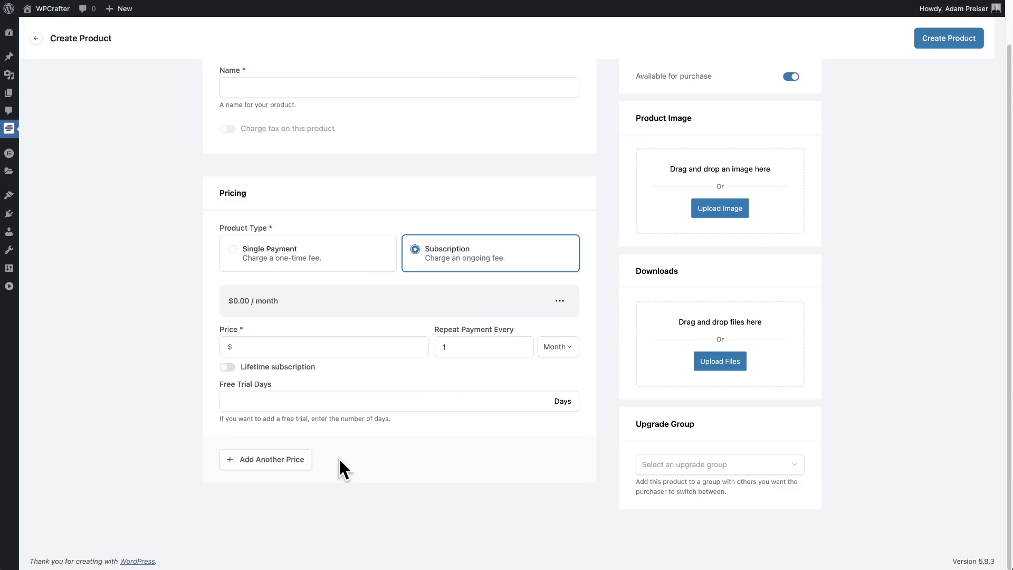
click(300, 252)
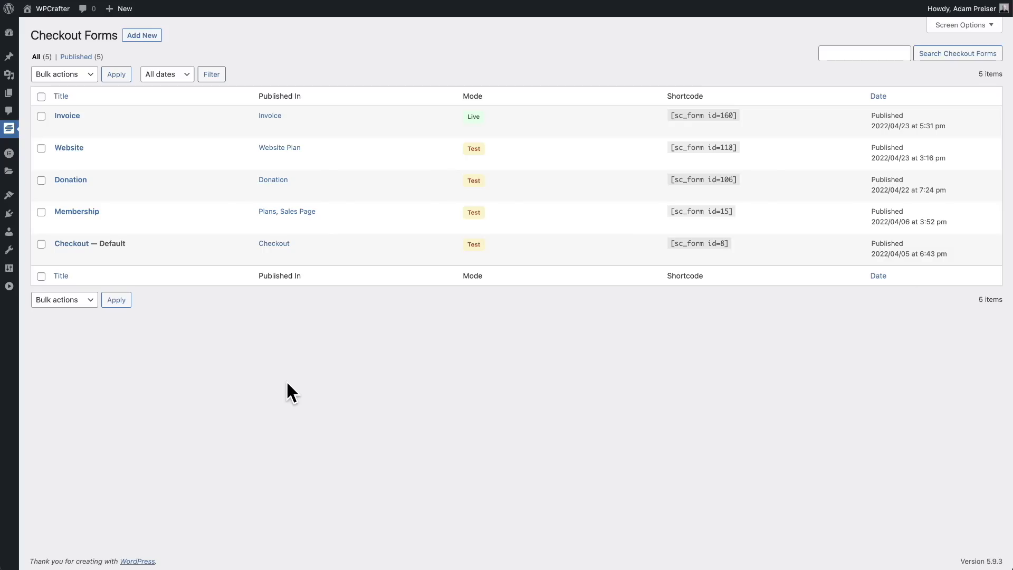
Step: Open the default Checkout form for editing, then return to the Checkout Forms list
mouse_move(100, 236)
click(87, 243)
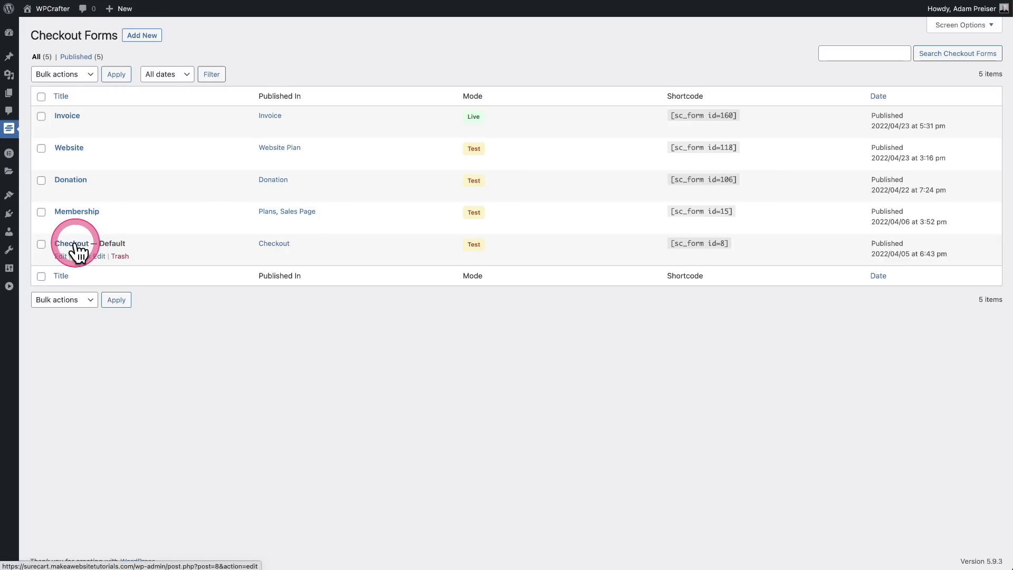
click(78, 121)
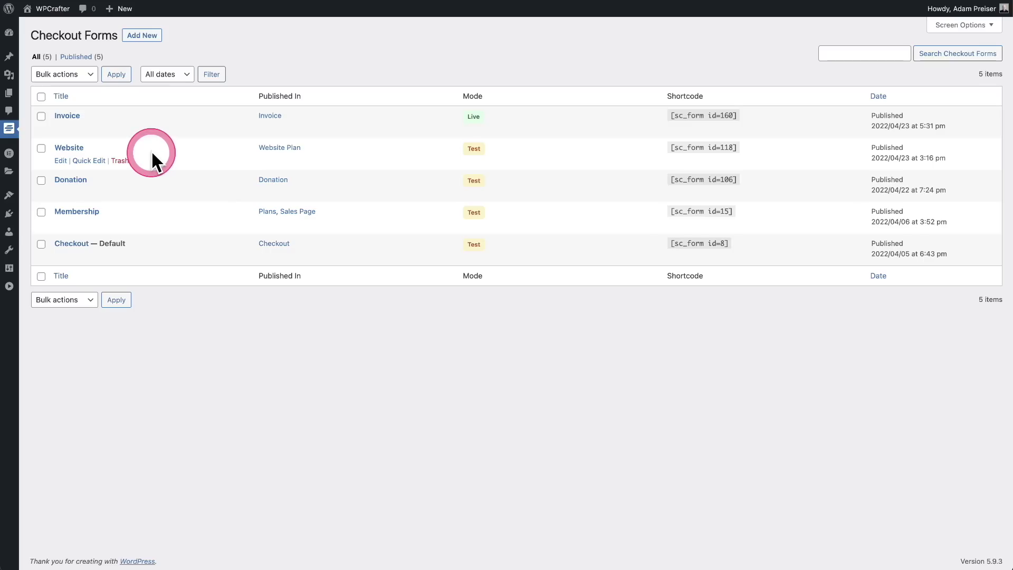
Step: Add a new checkout form titled 'How To Buy Crypto'
click(142, 36)
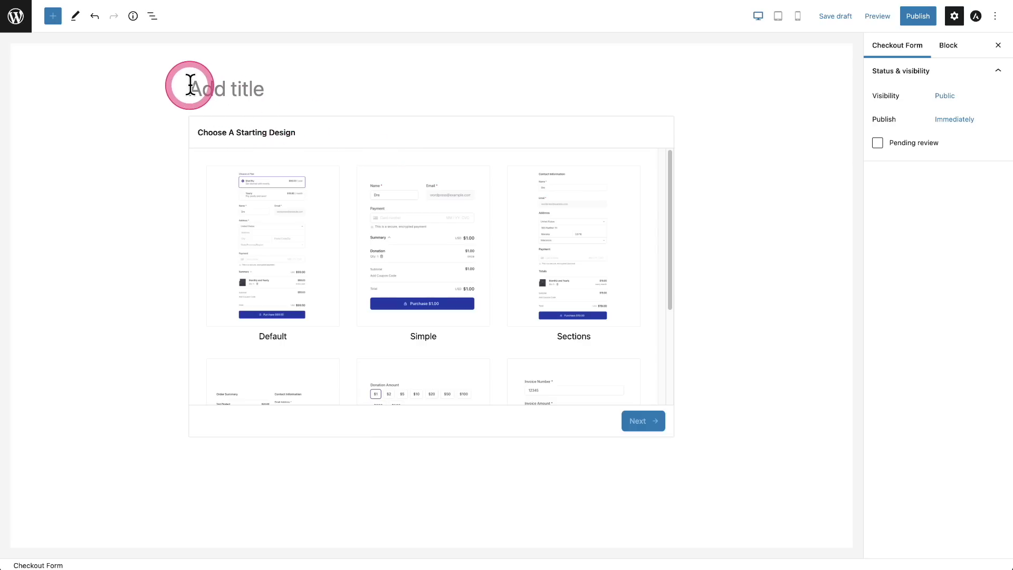
click(190, 86)
text(How To Buy Crypto)
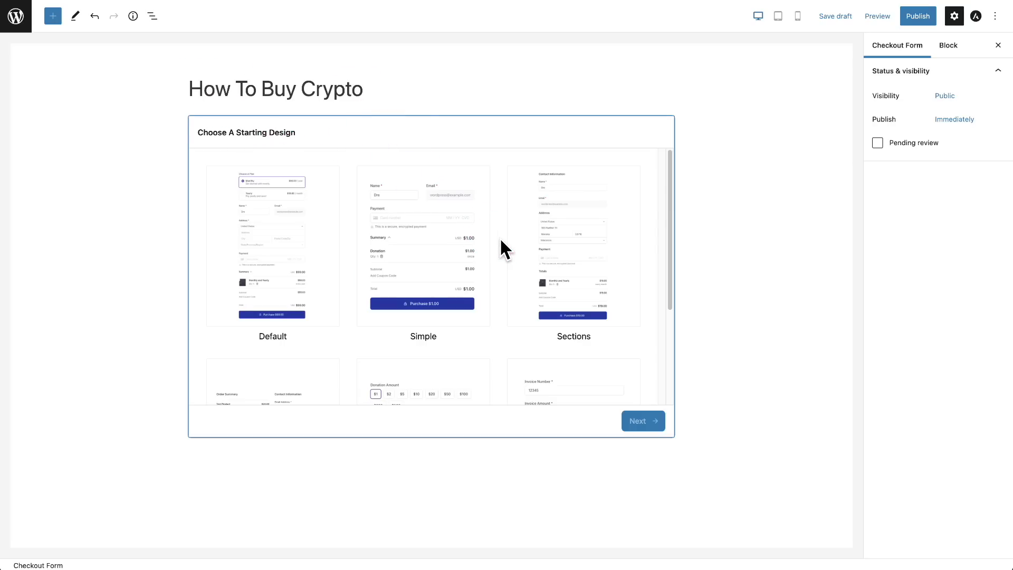
Step: Choose the Simple starting design and continue to Products & Behavior
click(395, 196)
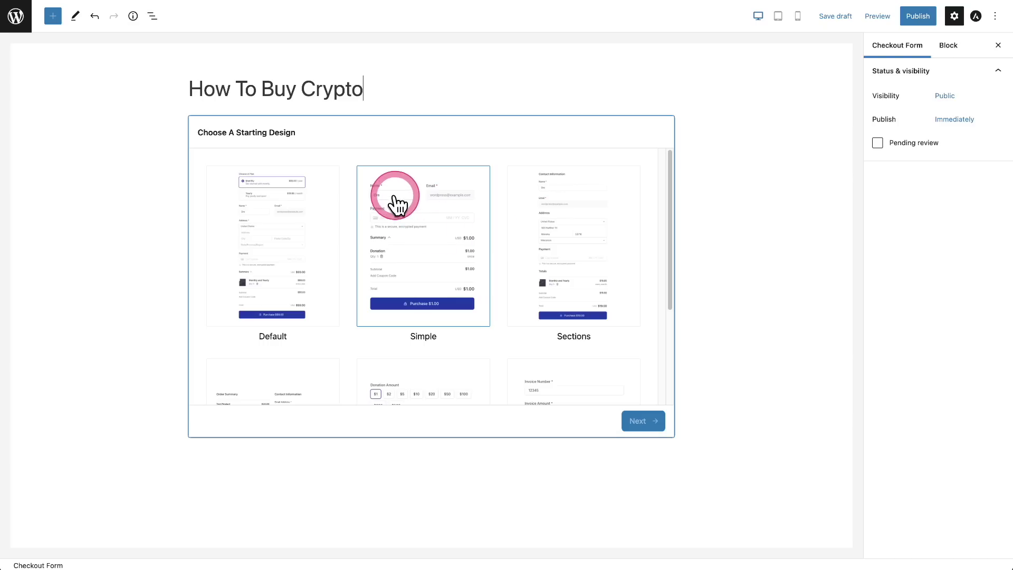
scroll(502, 240, down, 3)
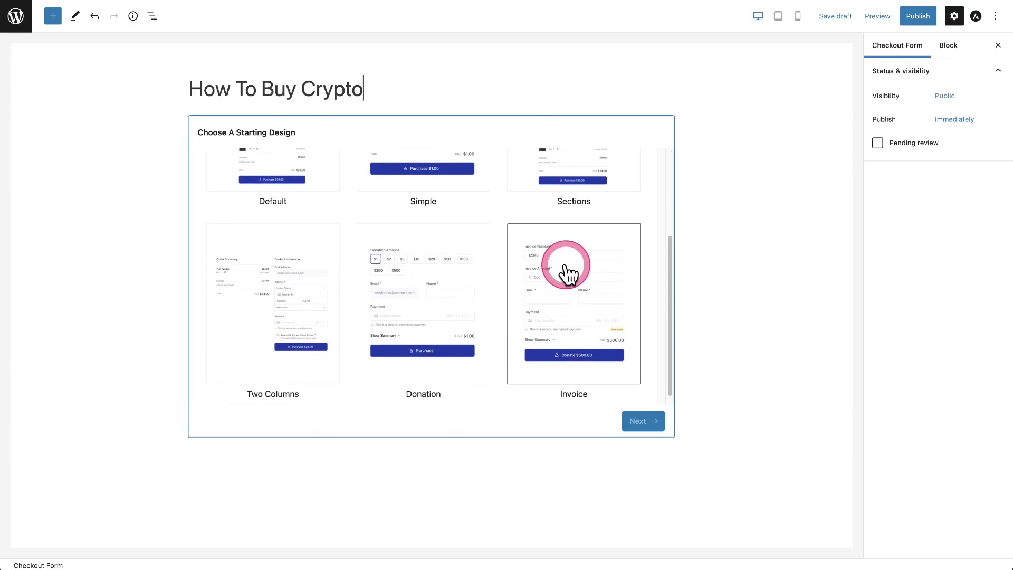
scroll(304, 302, up, 3)
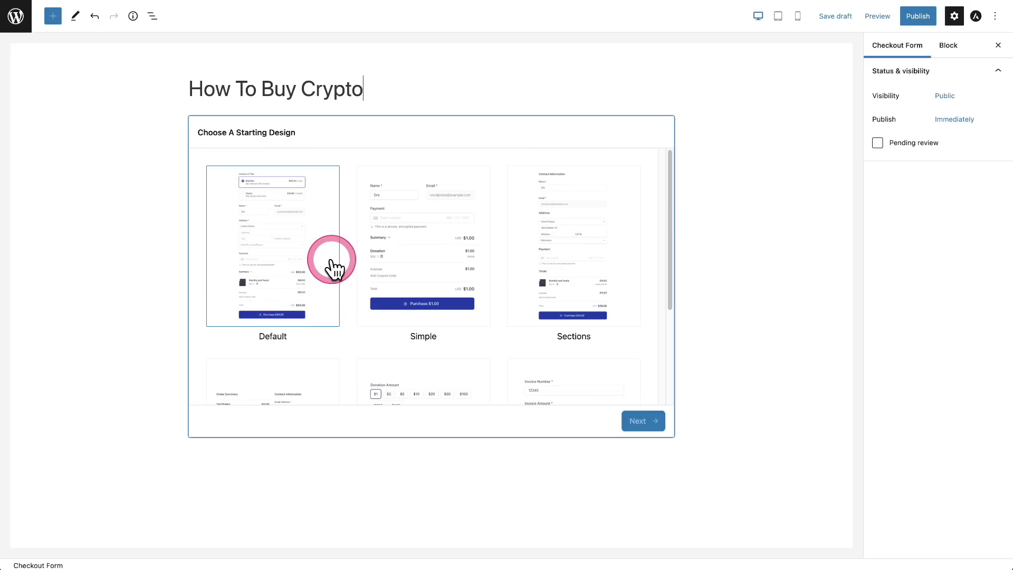
click(418, 285)
click(643, 420)
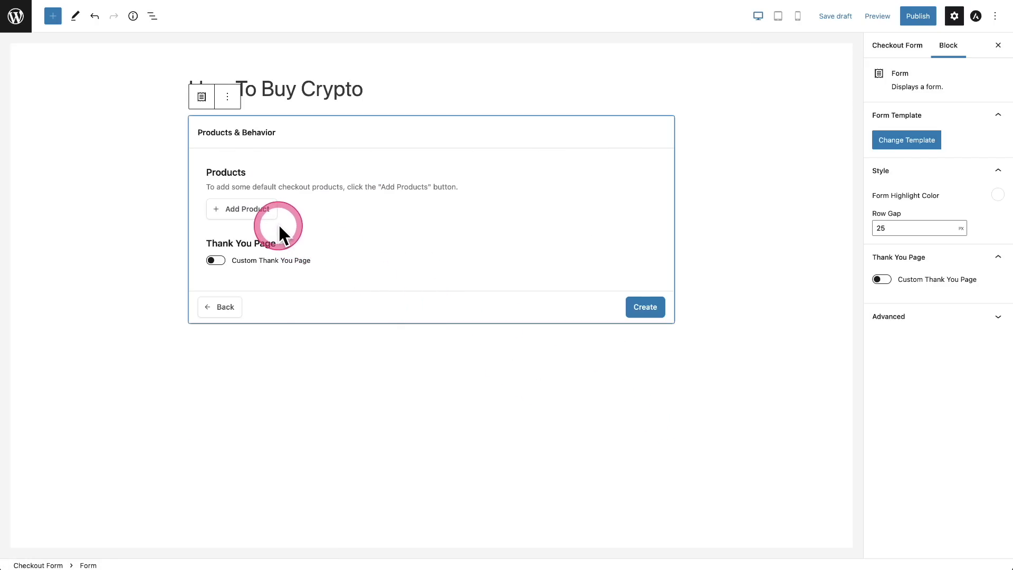
Step: Add a product row with the Membership product at $500.00 once, quantity 1
click(238, 216)
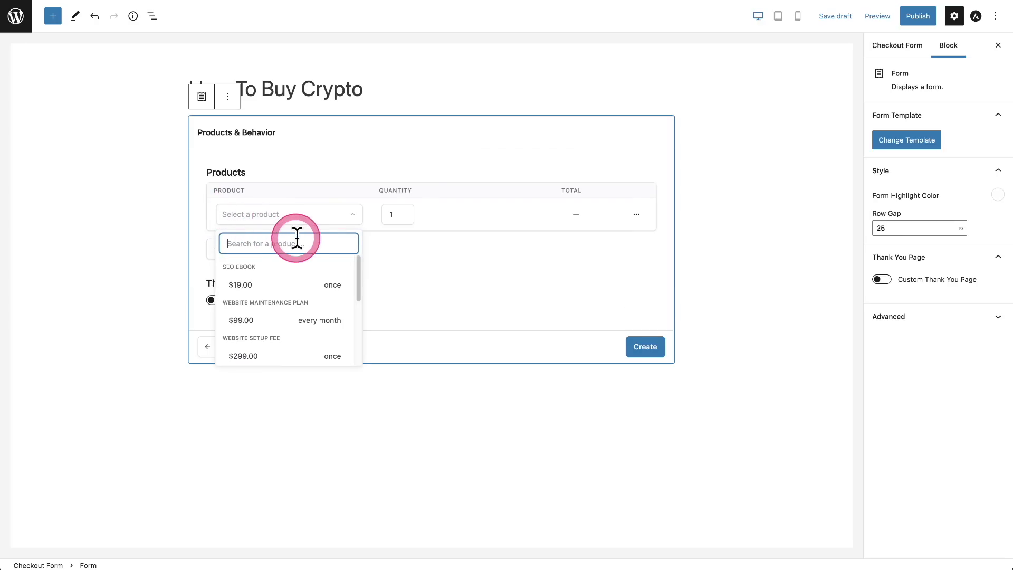
scroll(308, 288, down, 5)
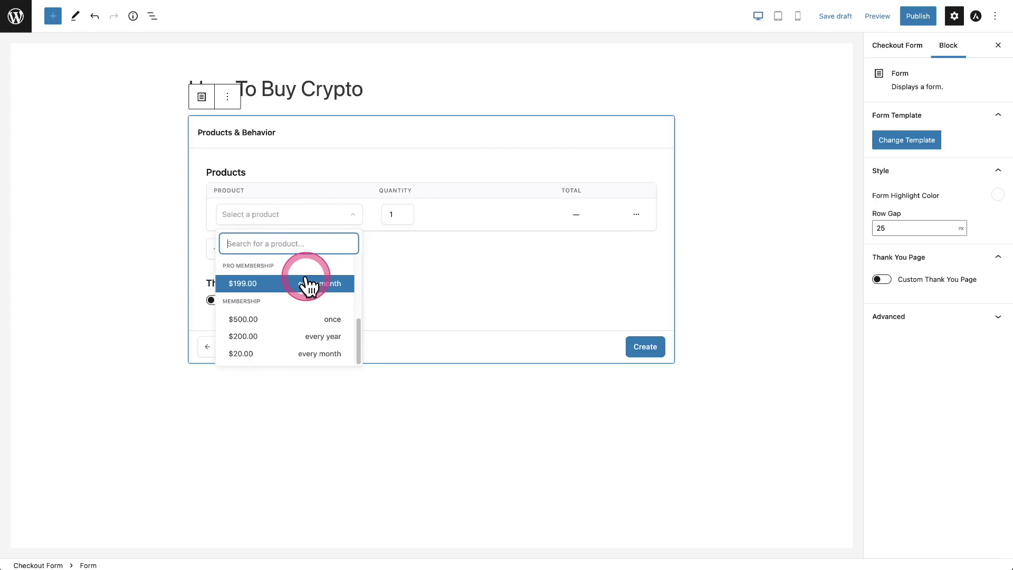
scroll(308, 290, up, 5)
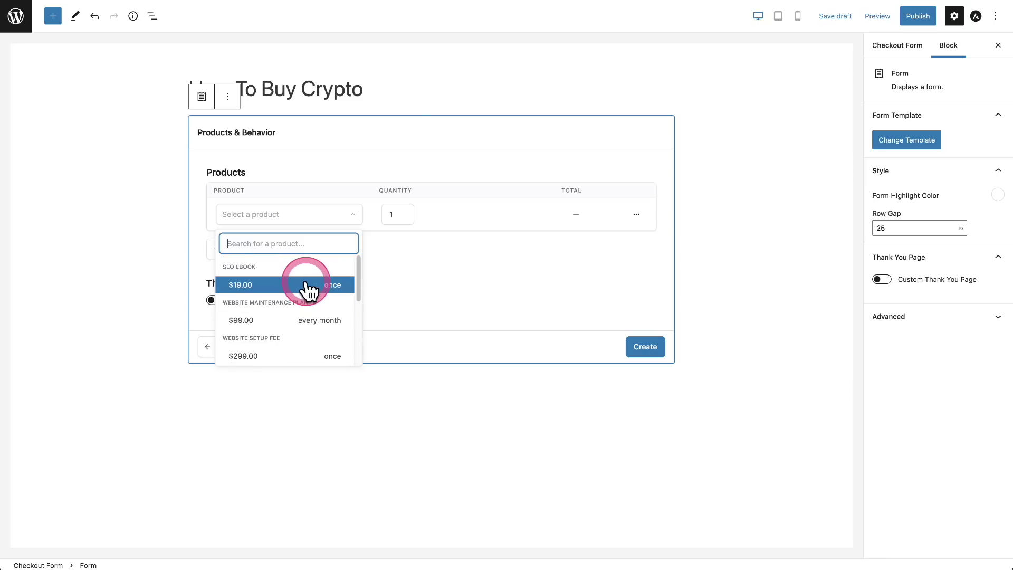
click(309, 285)
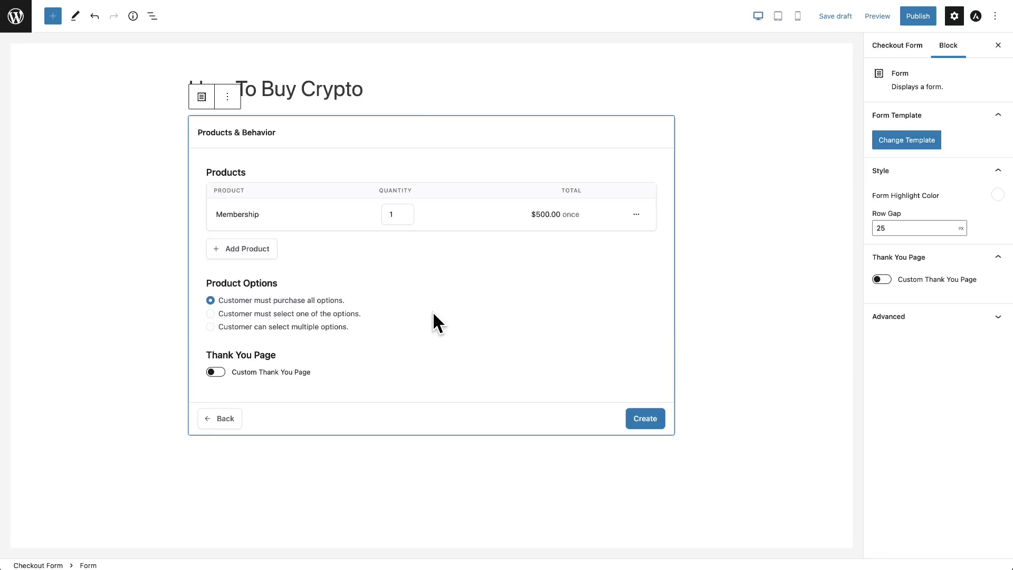
drag(432, 312, 384, 315)
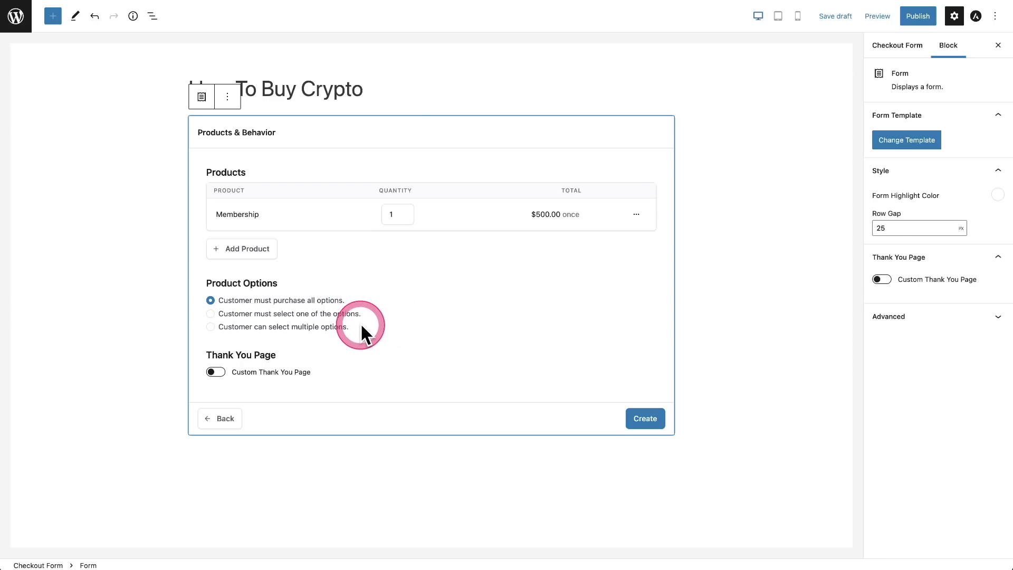
drag(362, 326, 331, 329)
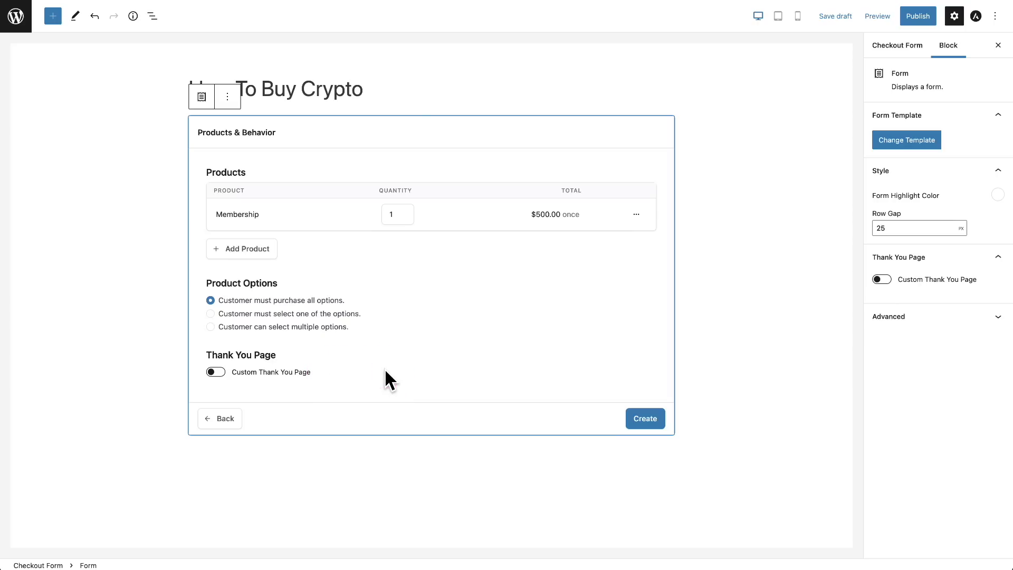
Step: Create the How To Buy Crypto form, then browse the SureCart blocks to the Checkbox block
click(640, 419)
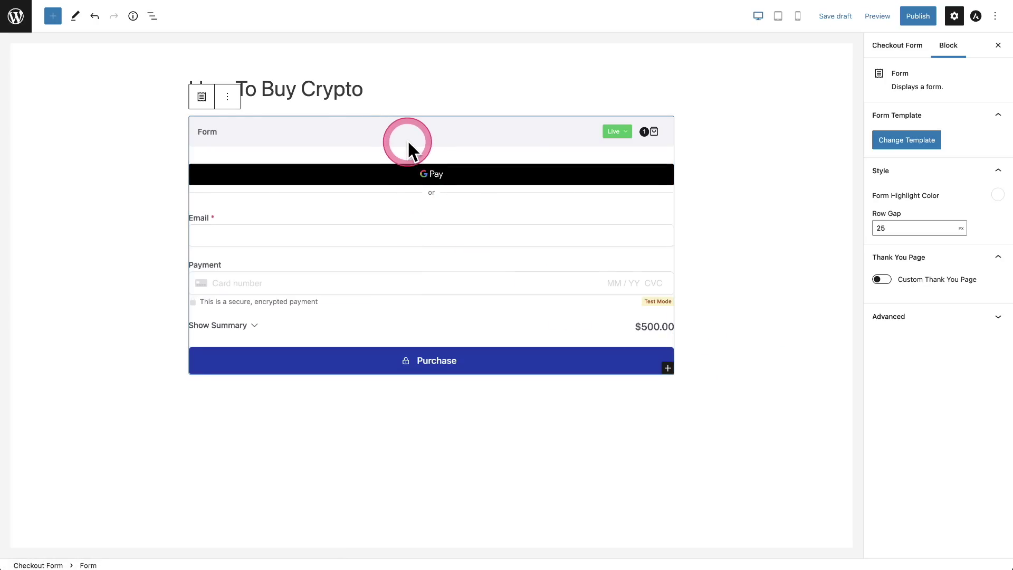
click(312, 221)
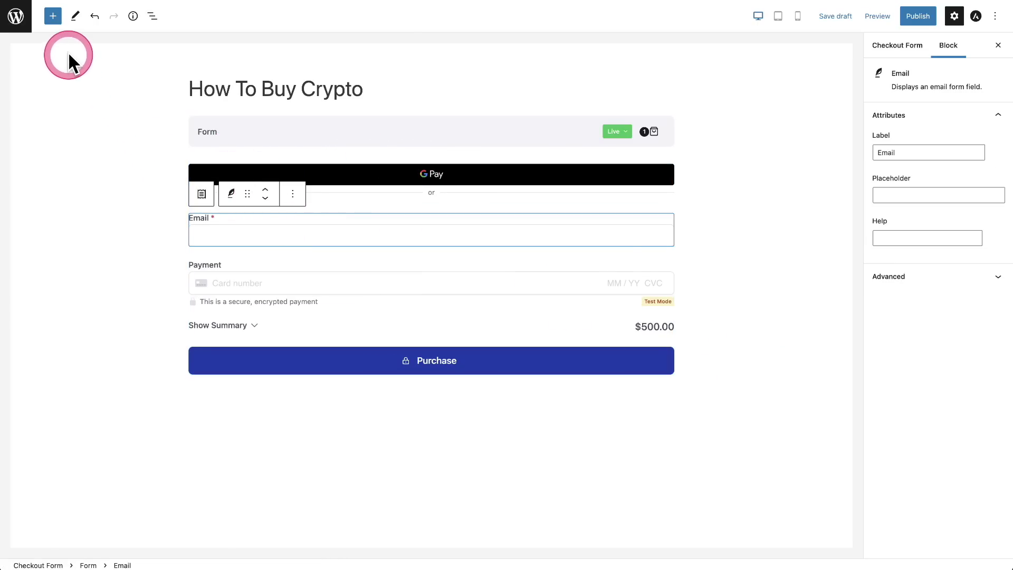
click(51, 18)
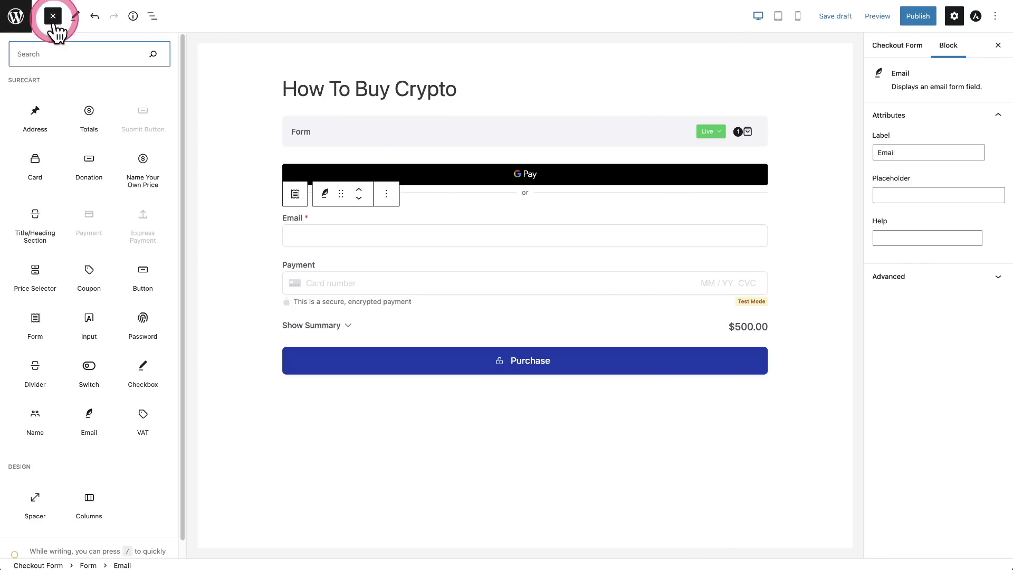
mouse_move(108, 151)
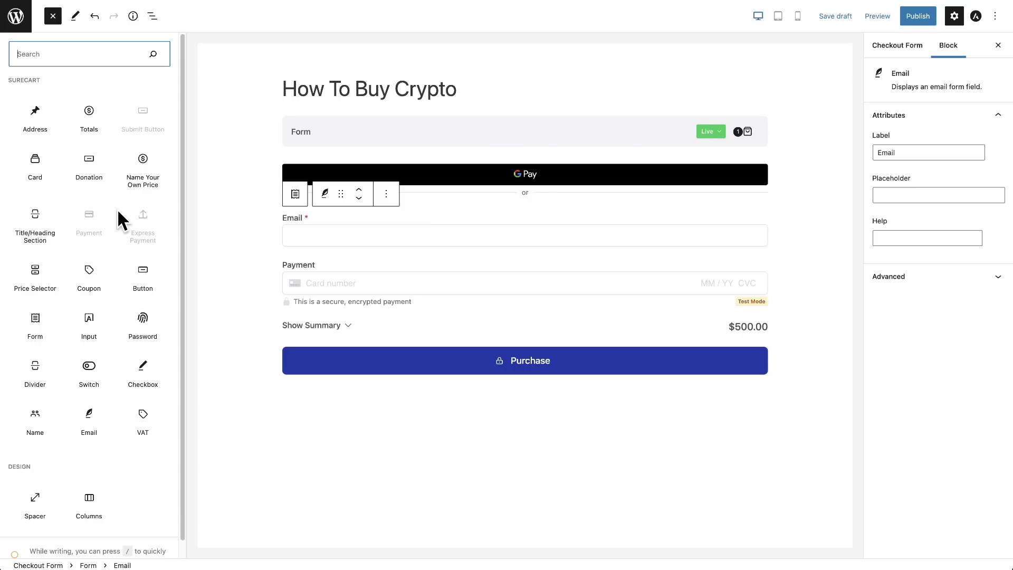
mouse_move(96, 360)
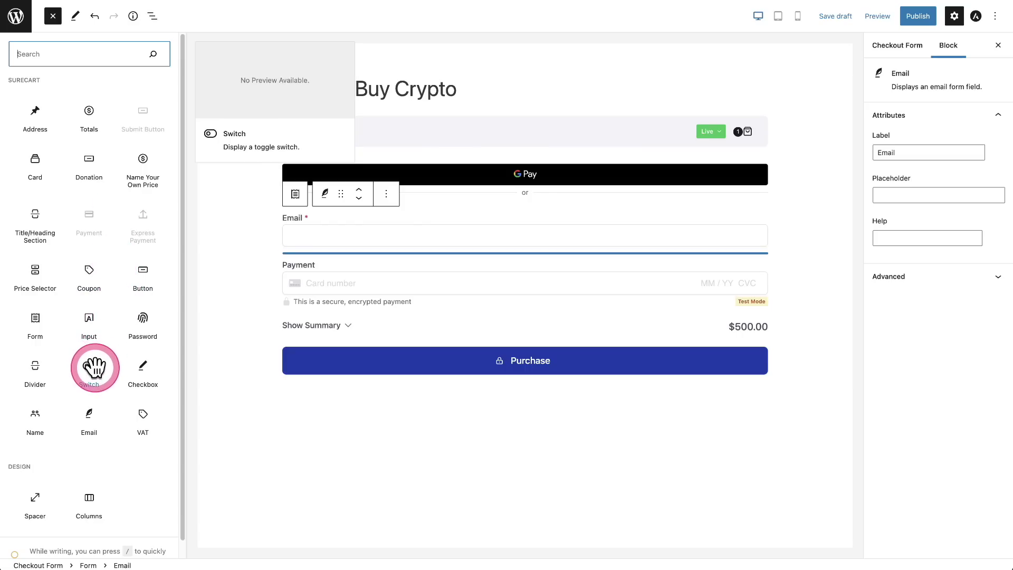
mouse_move(145, 375)
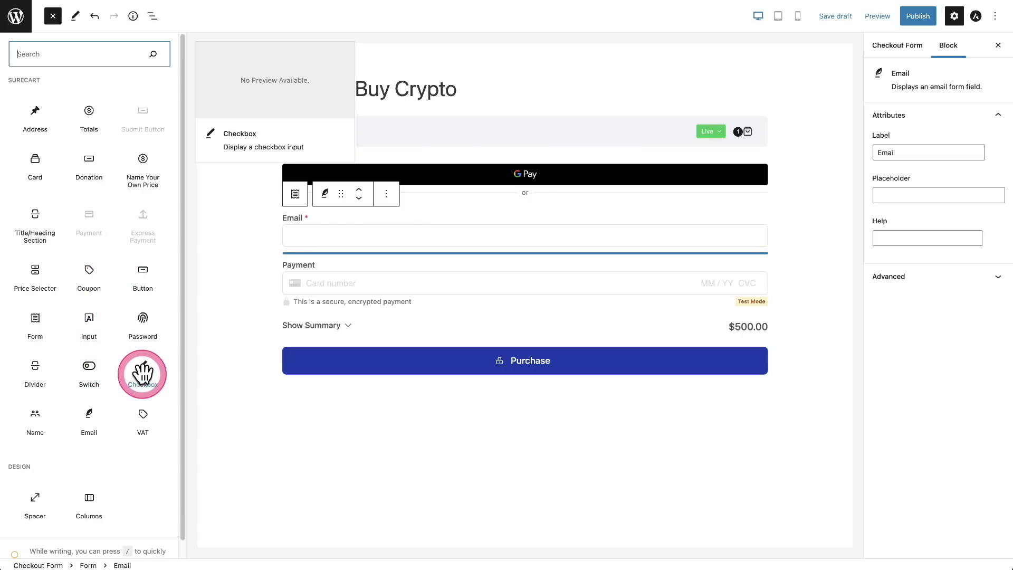
Step: Insert a Checkbox below Show Summary labelled 'Do you agree to name your firstborn Adam?'
click(145, 373)
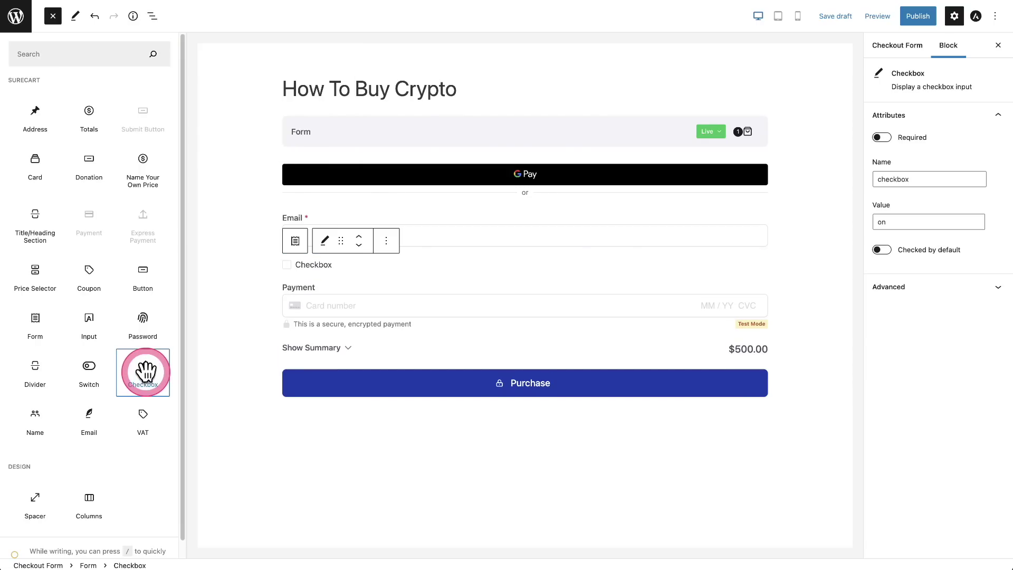
drag(146, 372, 414, 271)
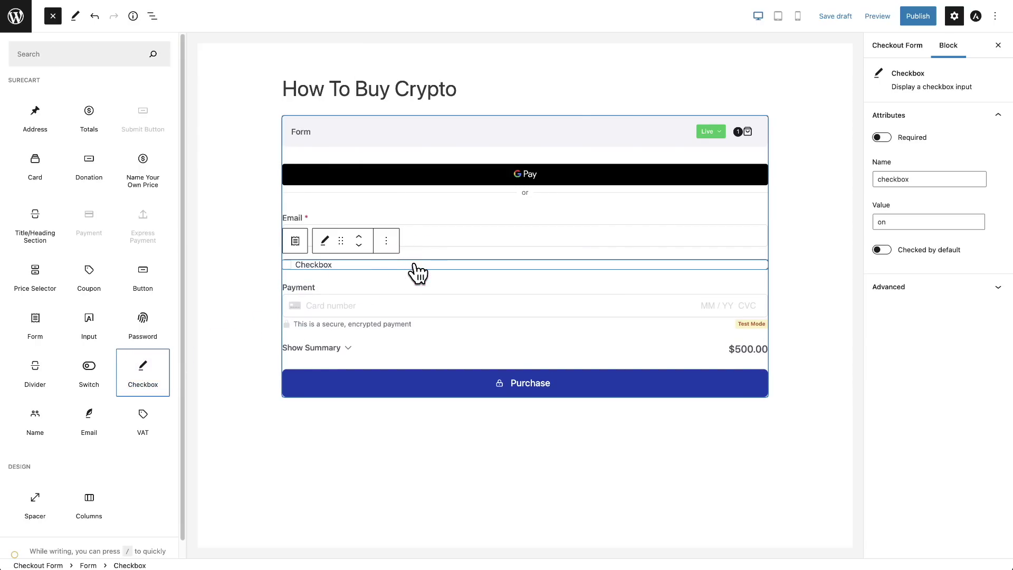
click(369, 262)
click(360, 252)
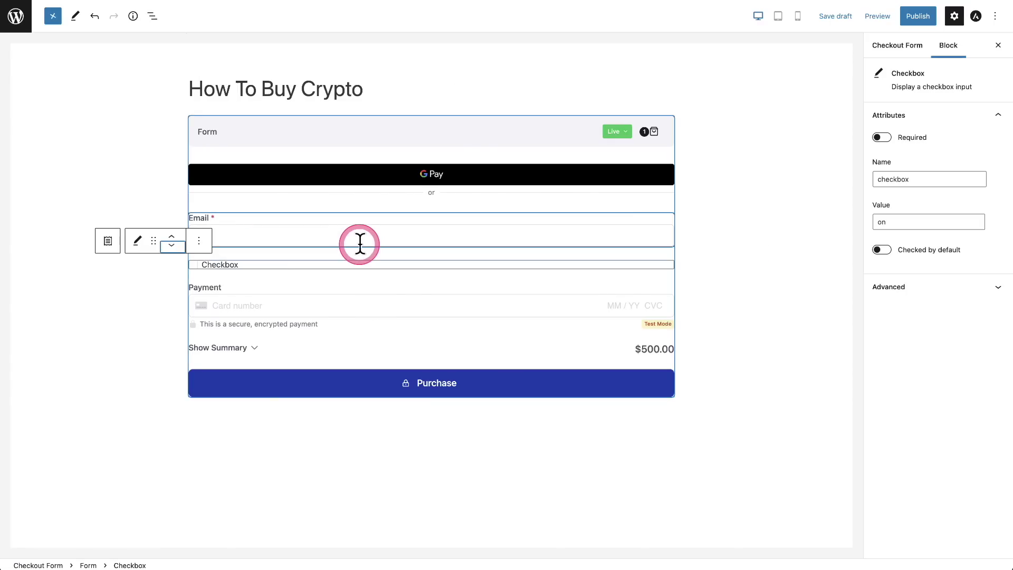
click(263, 246)
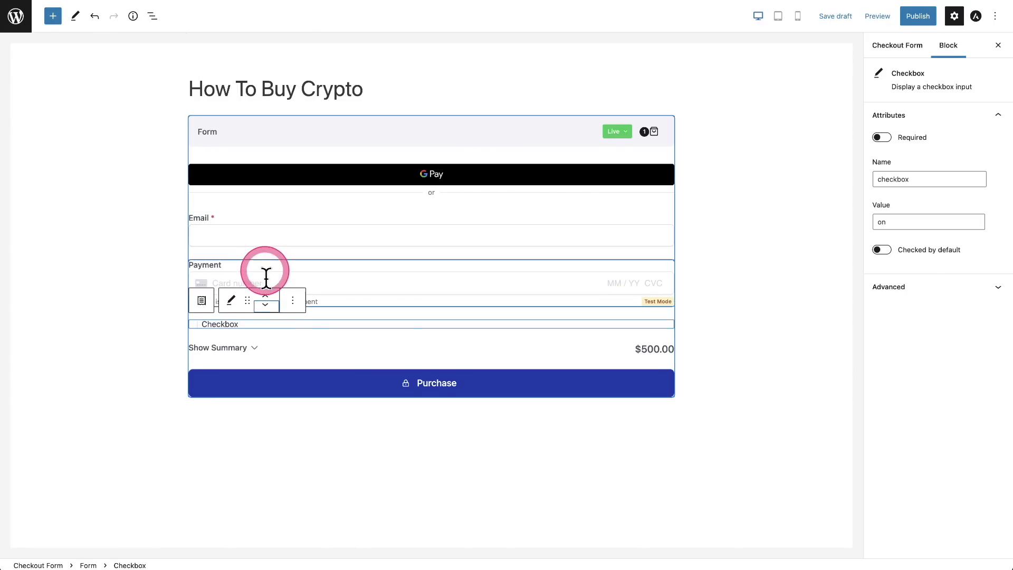
click(269, 302)
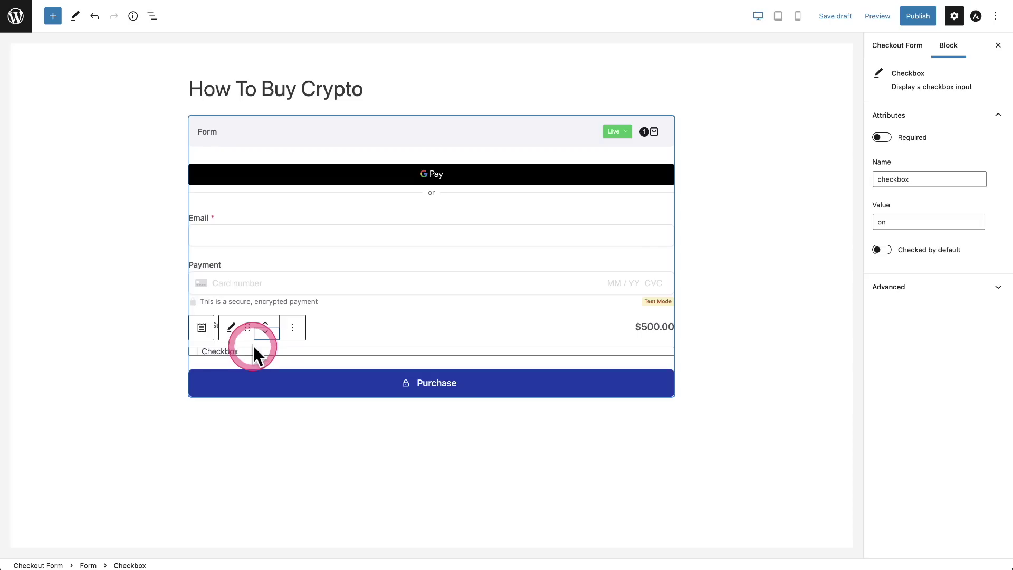
double_click(228, 359)
text(Do you agree to name your firstborn Adam?)
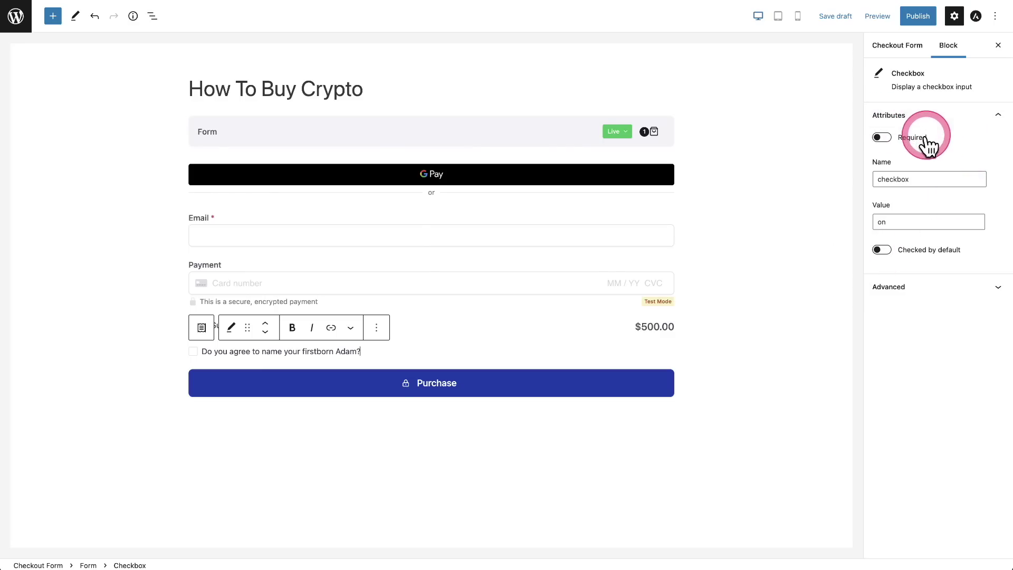
Step: Mark the agreement checkbox Required and show the form's blocks in List View
click(882, 138)
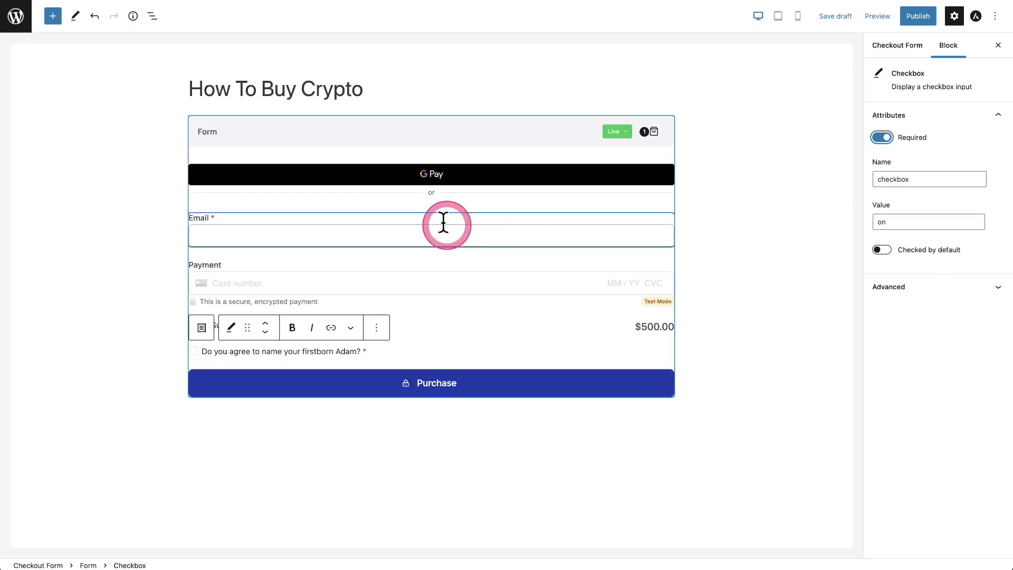
click(153, 20)
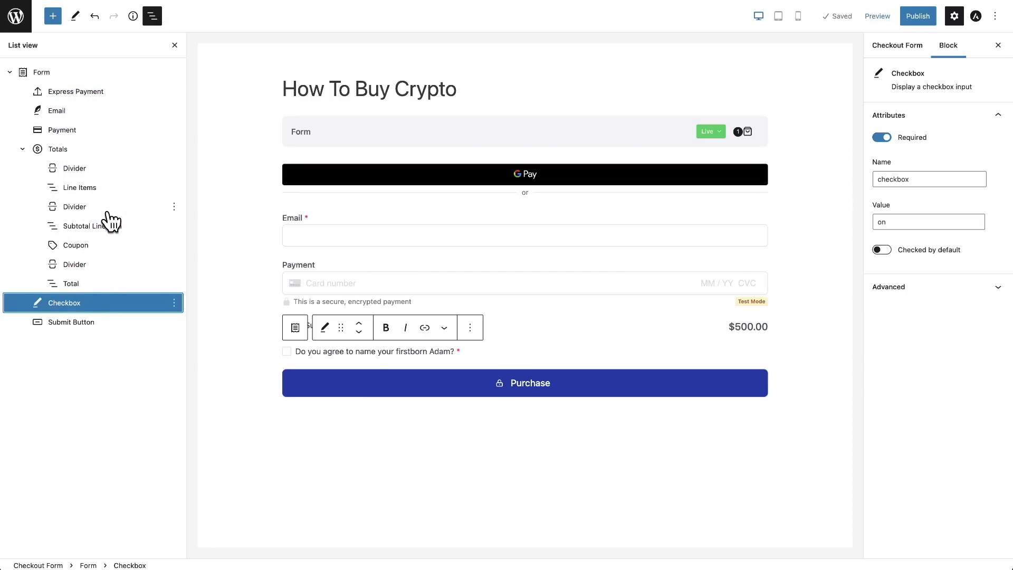
drag(107, 214, 96, 120)
click(97, 118)
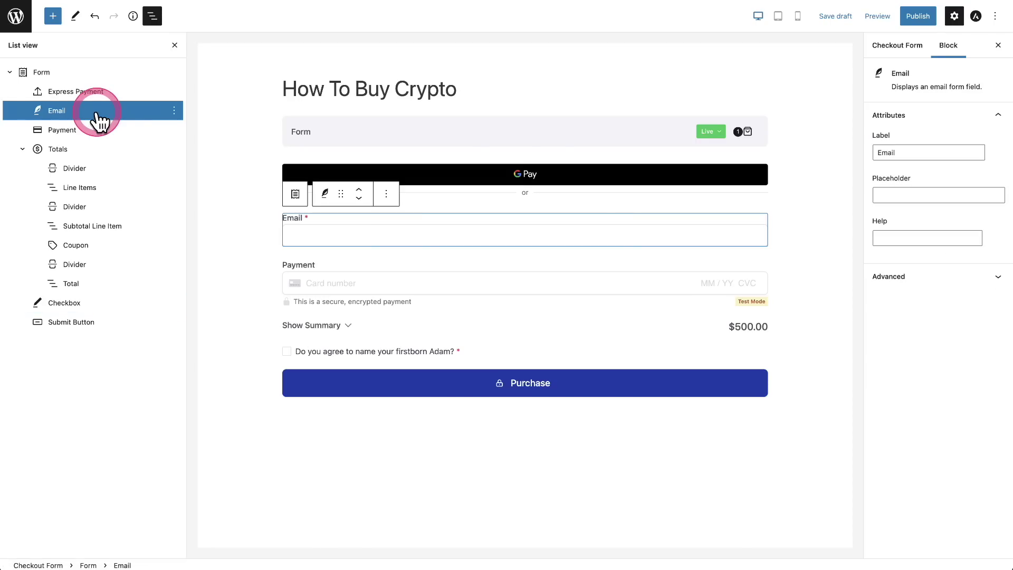
click(909, 298)
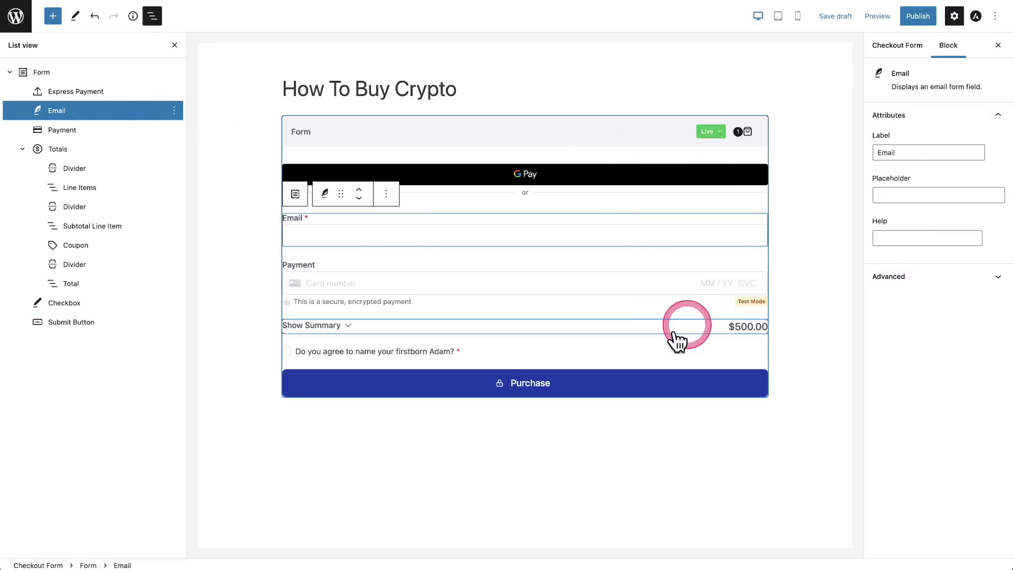
drag(685, 319, 505, 389)
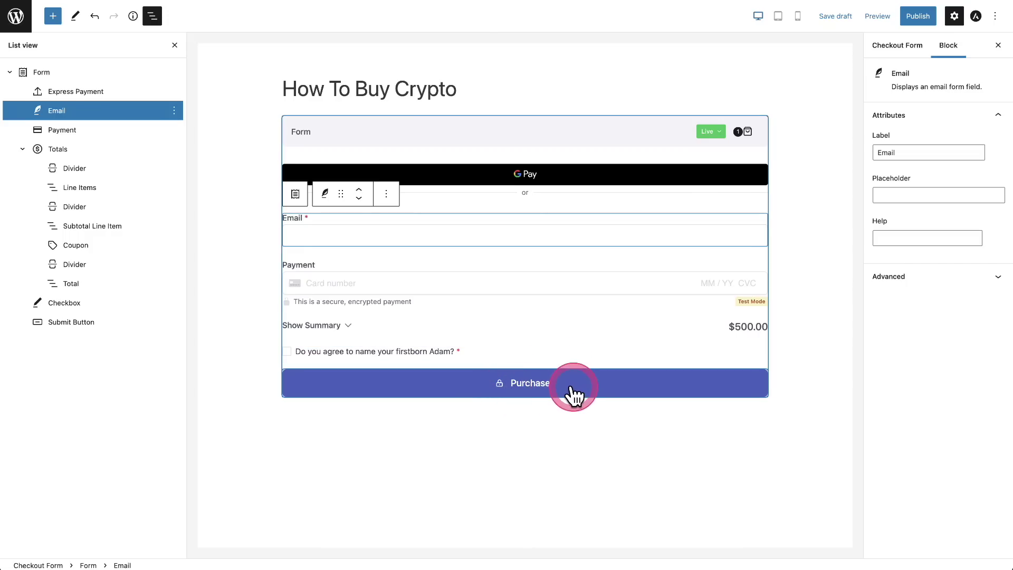
Step: Switch off 'Show a secure lock icon' on the Purchase submit button
click(370, 392)
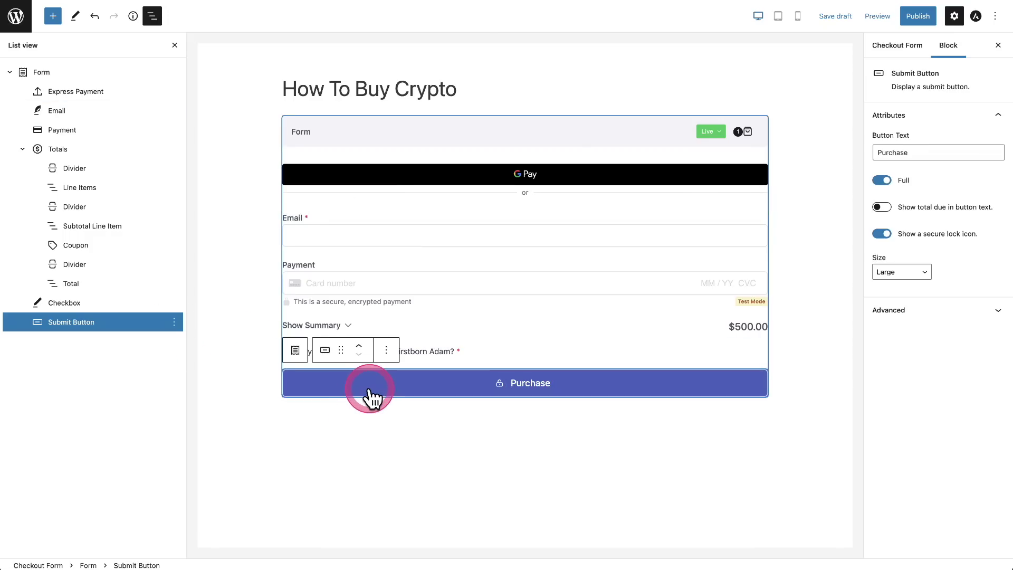
click(85, 326)
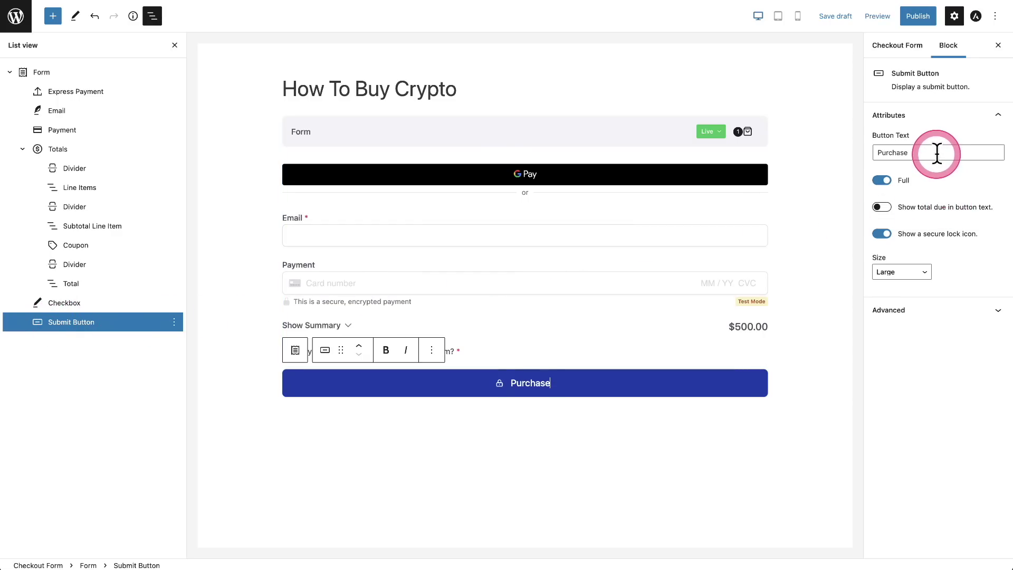
click(881, 235)
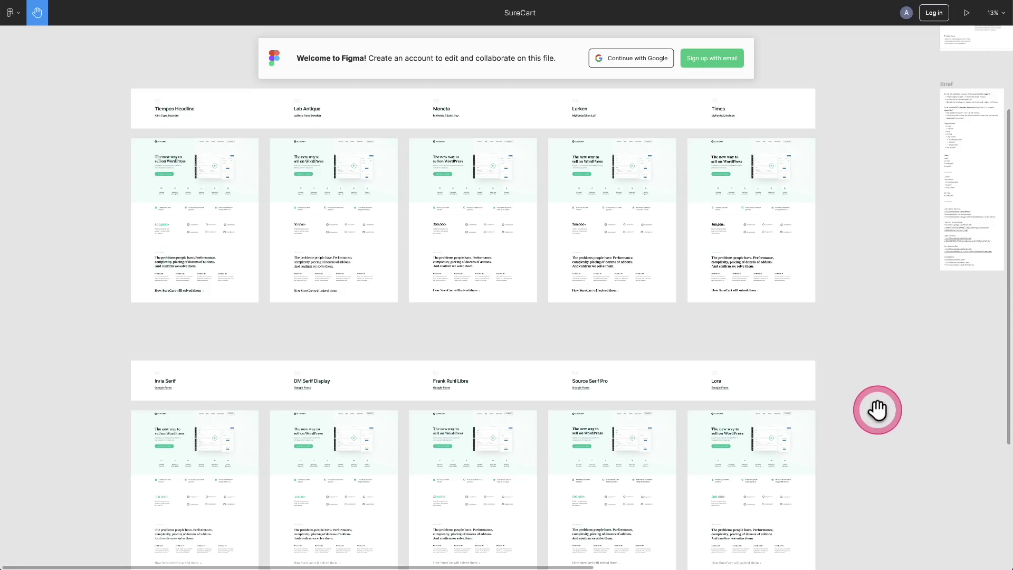
drag(877, 407, 884, 376)
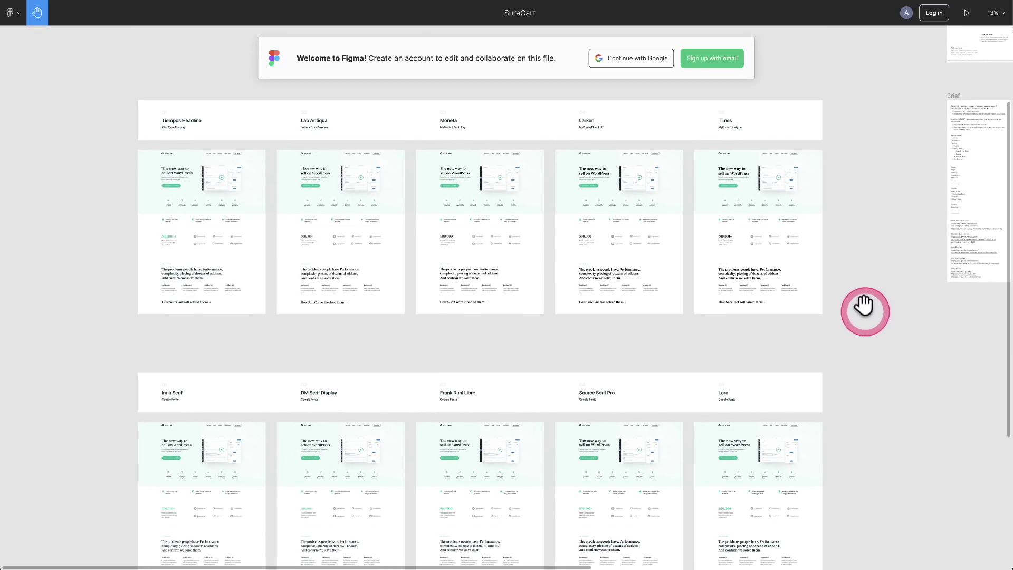